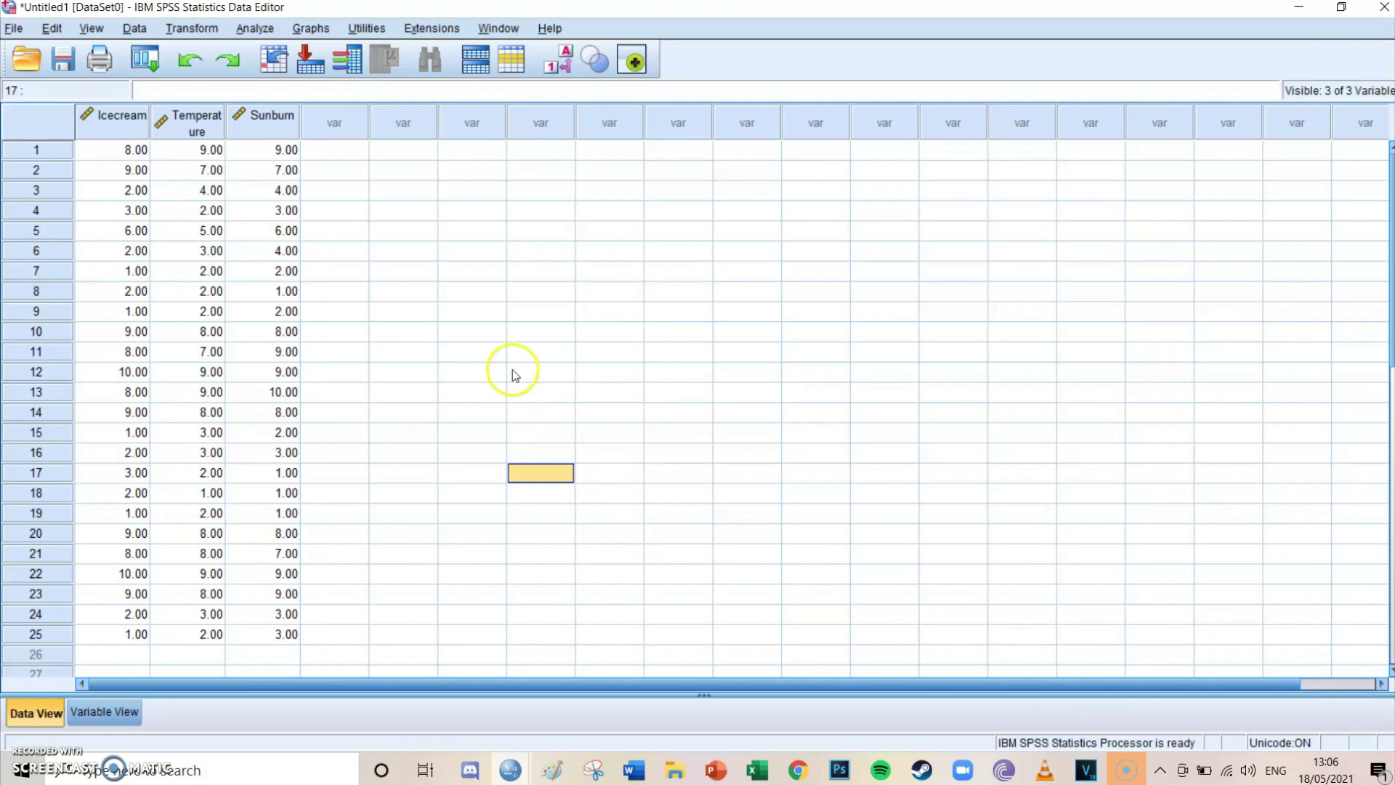
# Compare the Icecream, Temperature and Sunburn values of the third case in the dataset.
pyautogui.click(491, 352)
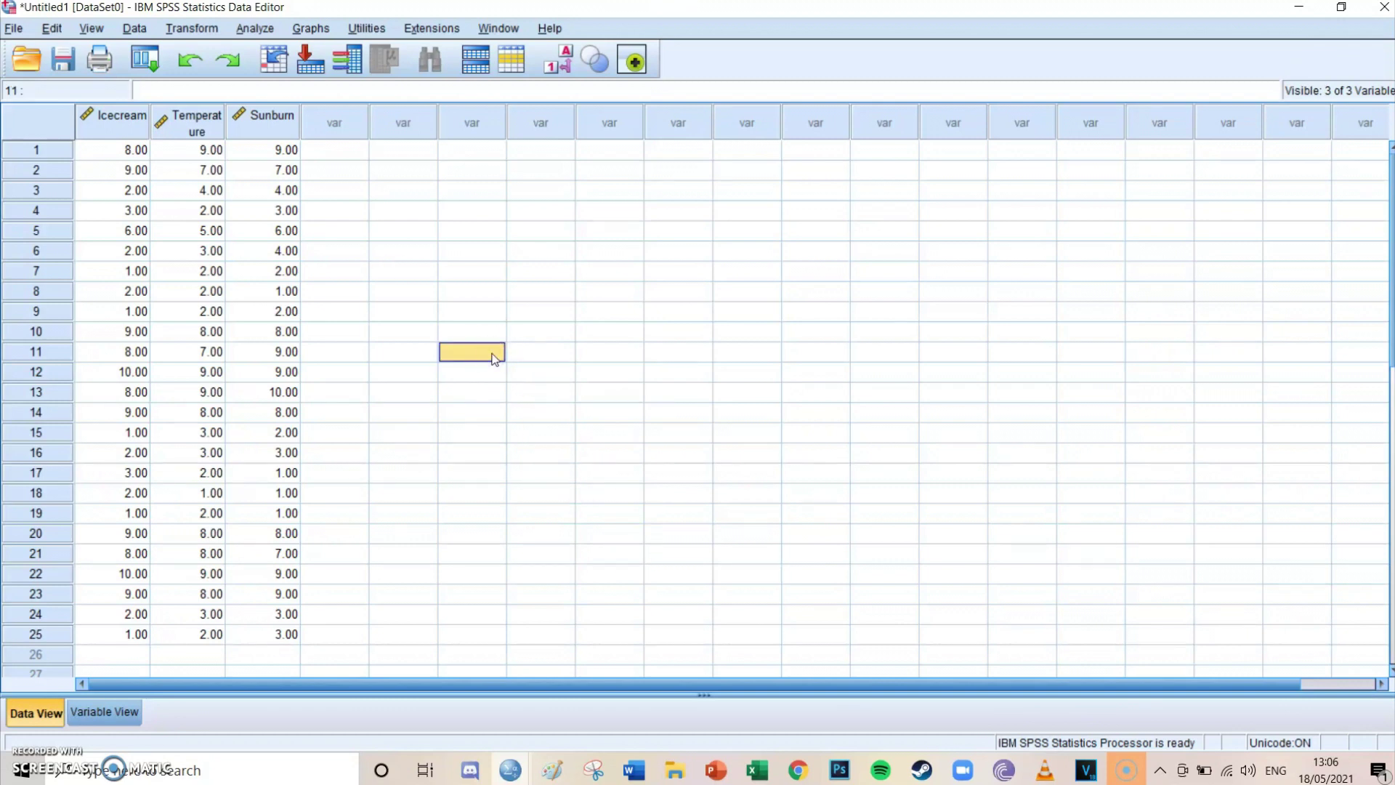
pyautogui.click(96, 189)
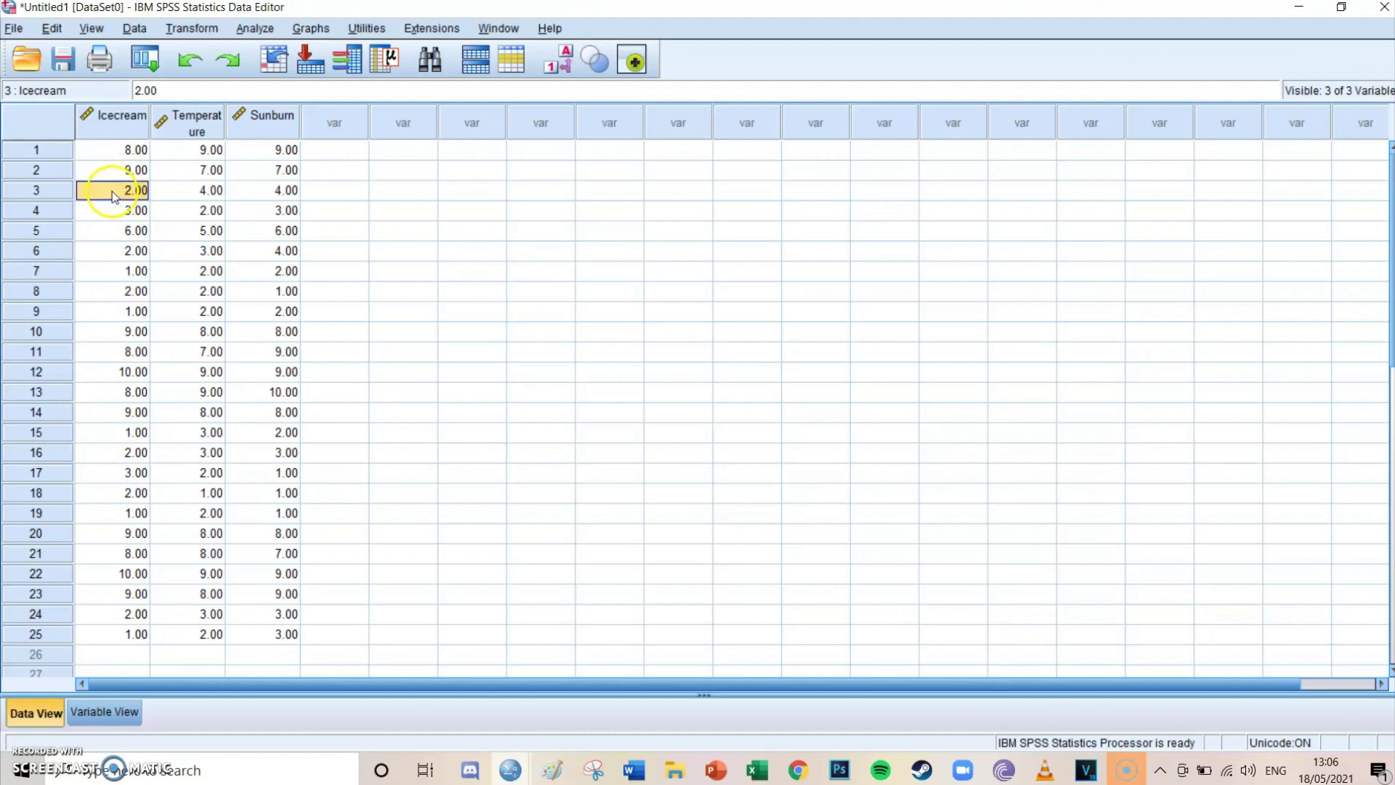
pyautogui.click(263, 189)
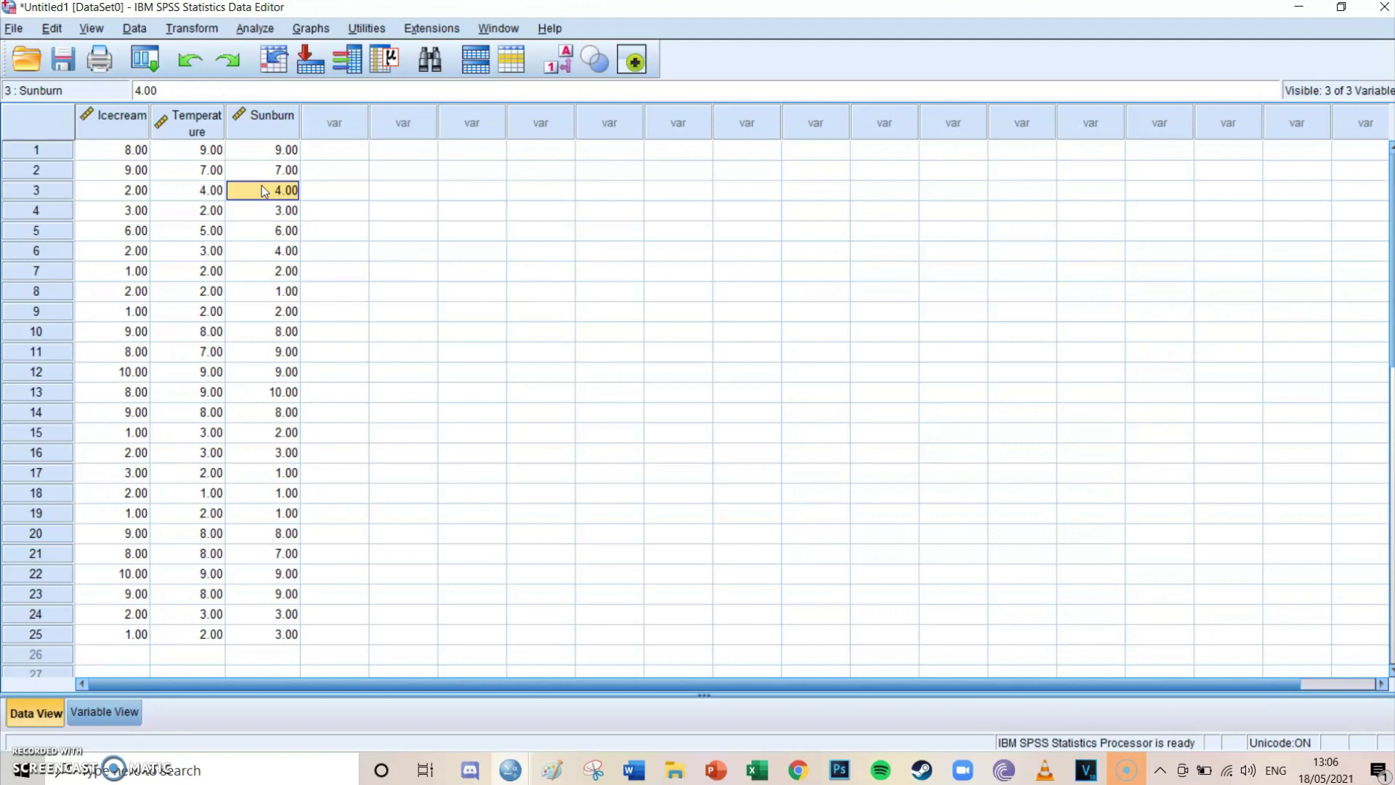
pyautogui.click(187, 191)
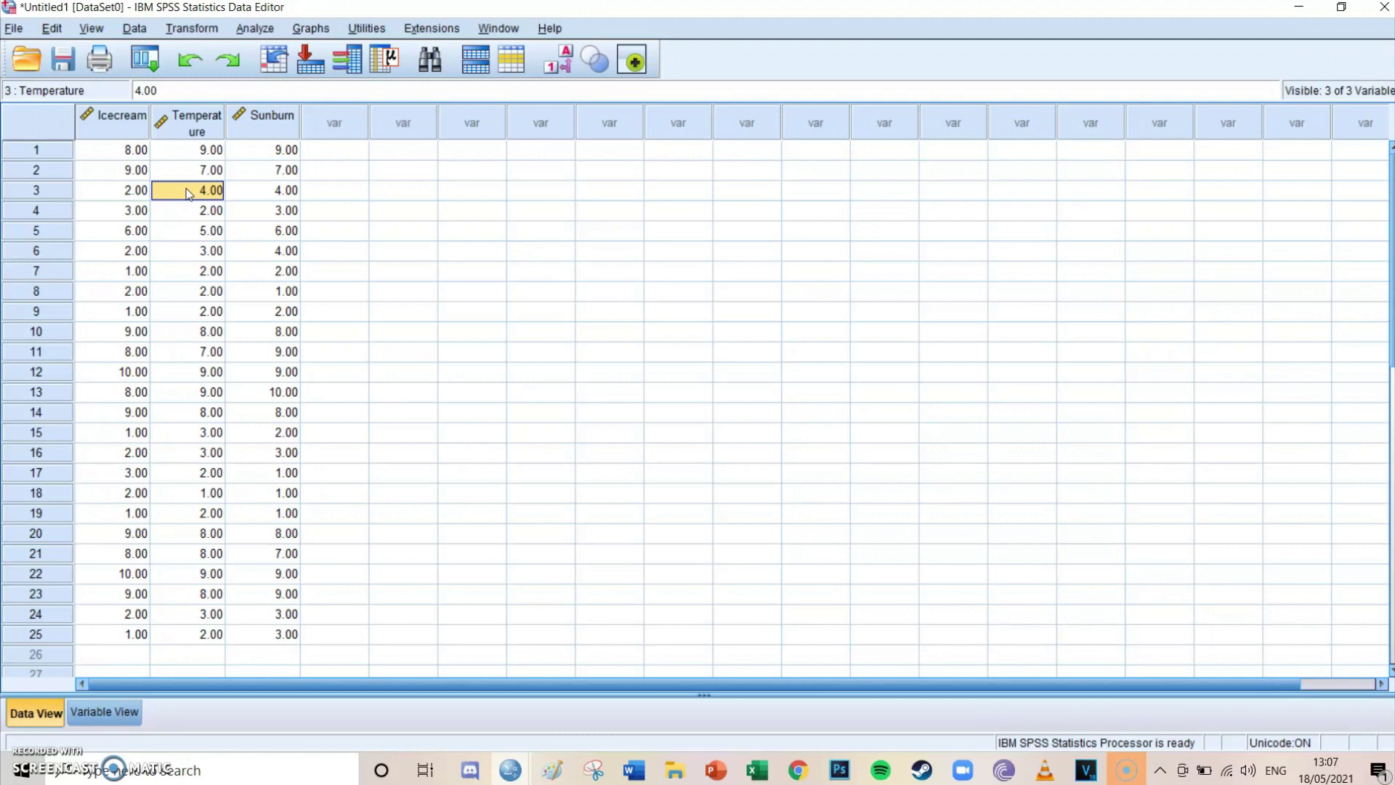
pyautogui.click(263, 191)
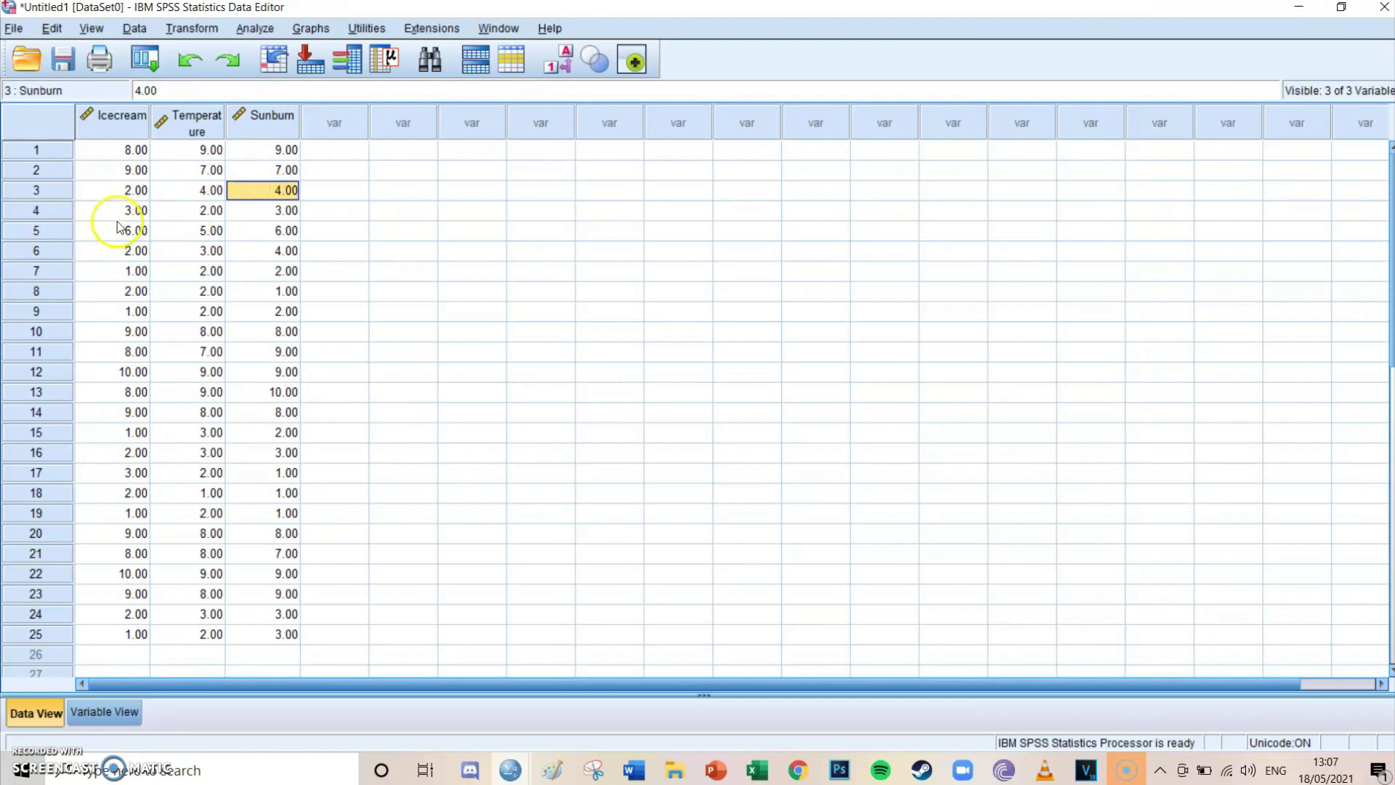
pyautogui.click(120, 193)
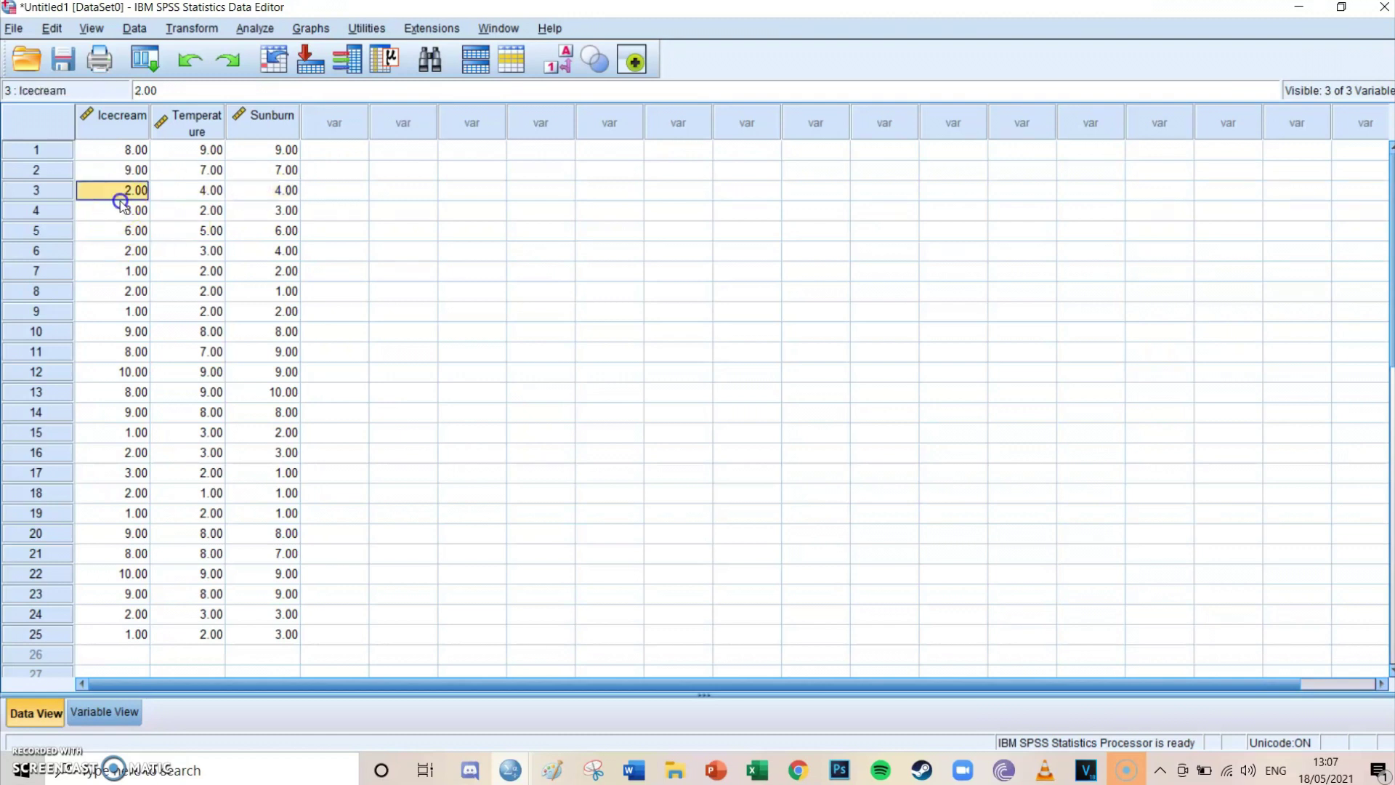
pyautogui.click(253, 190)
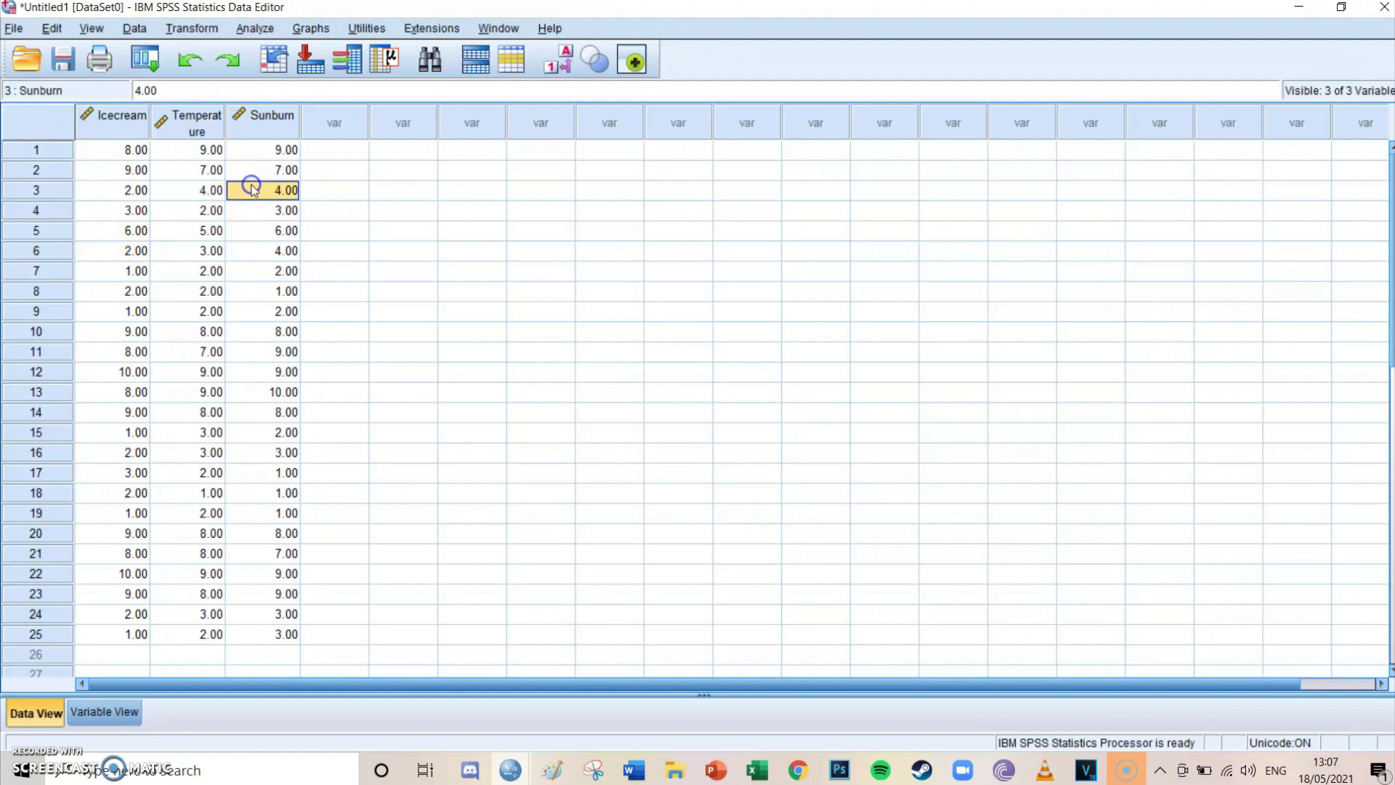
# Set up a linear regression with Sunburn as the dependent variable and Icecream as the predictor in the first block.
pyautogui.click(250, 29)
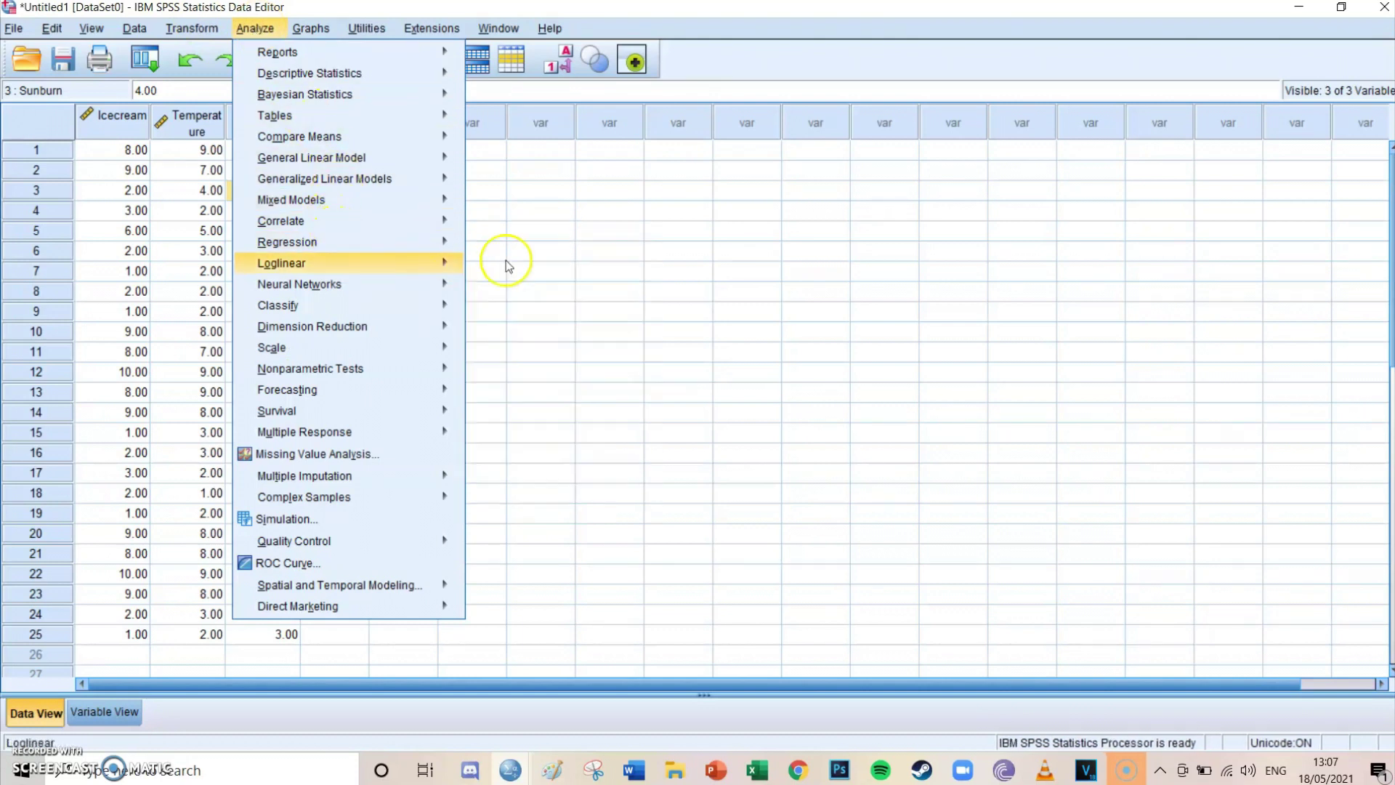
pyautogui.moveTo(425, 242)
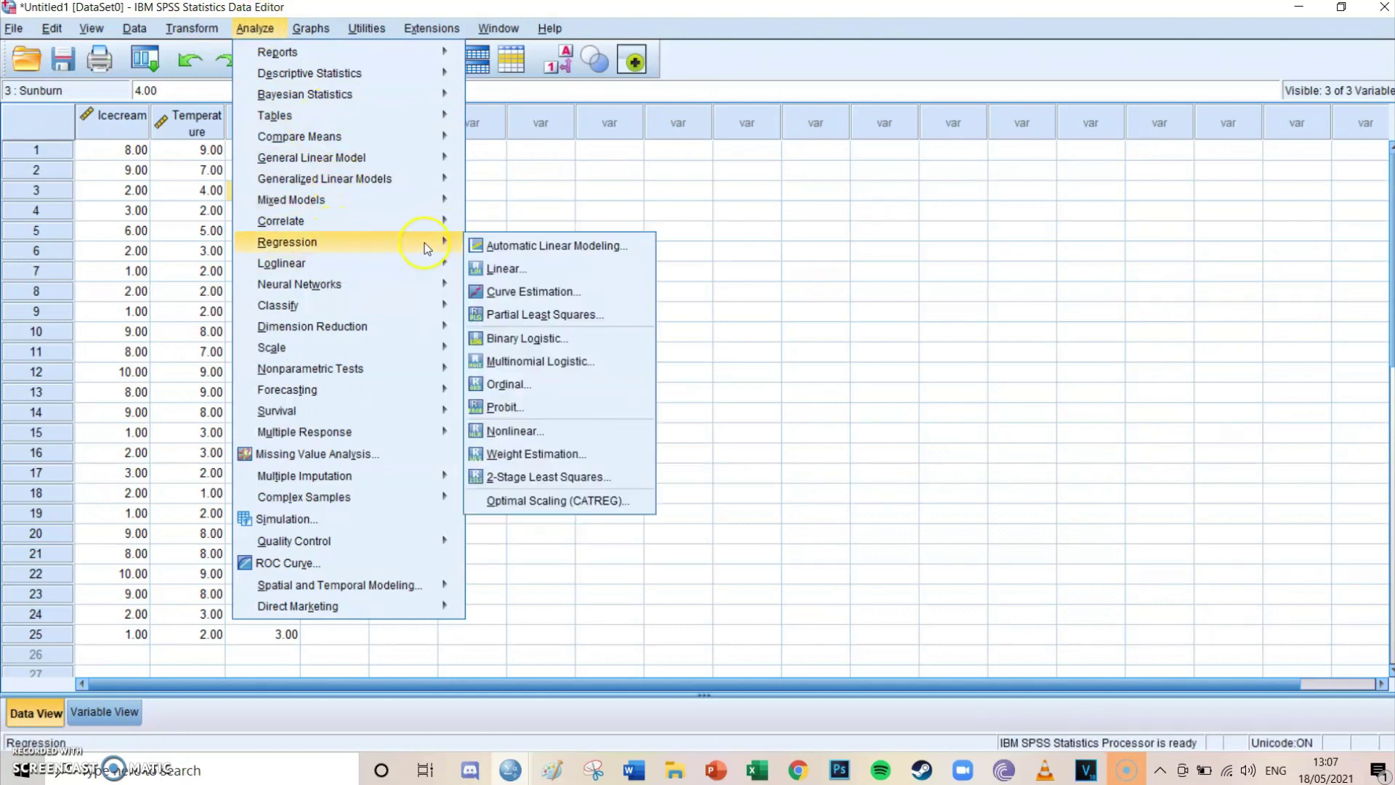
pyautogui.click(531, 268)
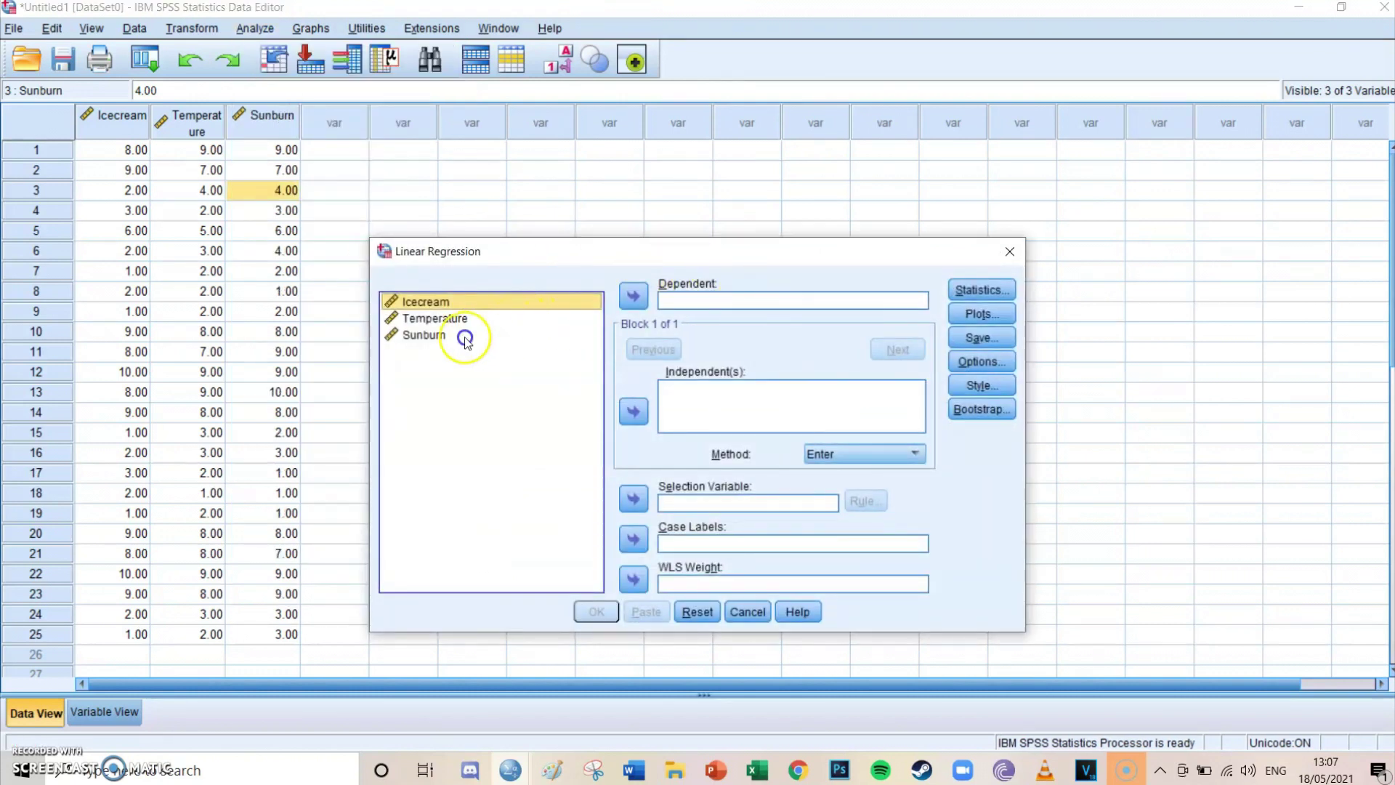
pyautogui.click(464, 336)
pyautogui.click(632, 296)
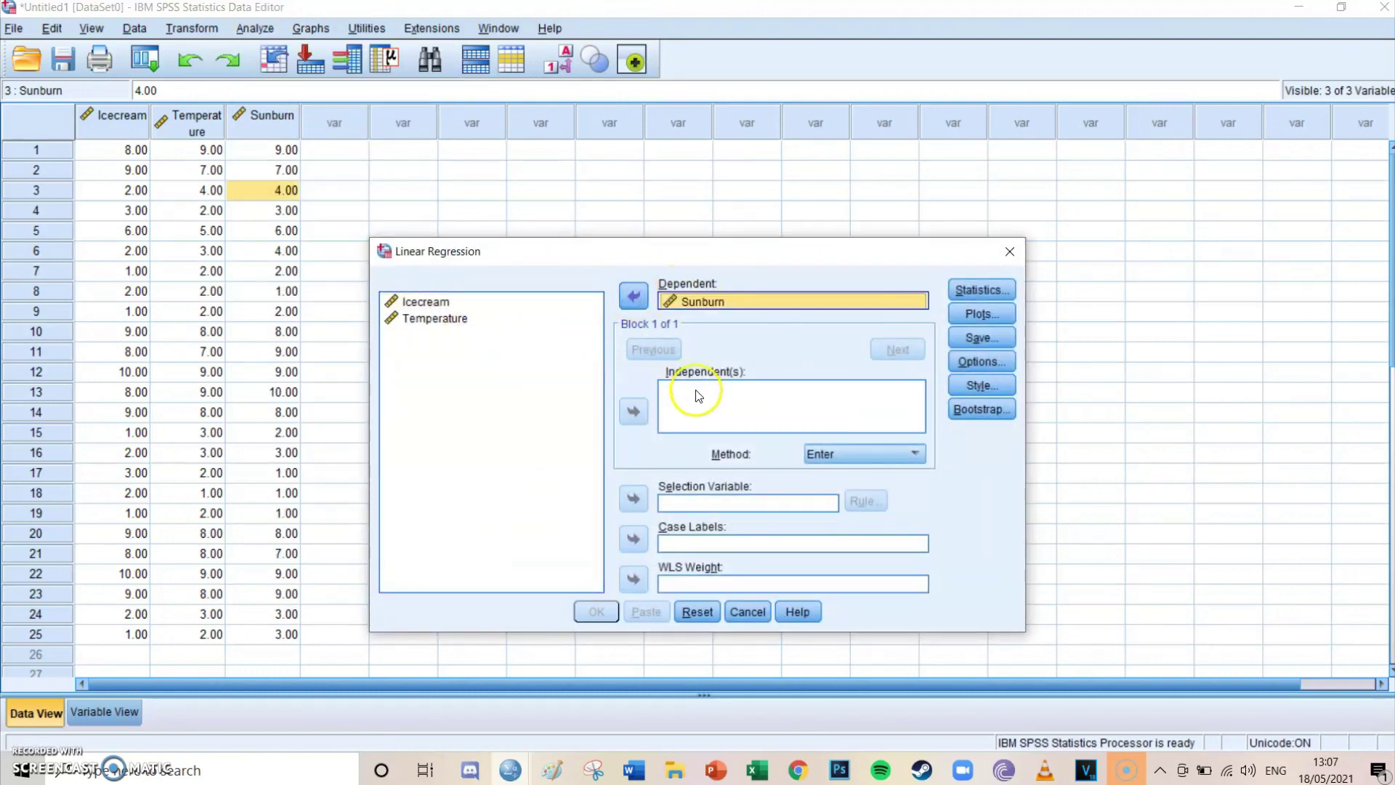
pyautogui.click(423, 301)
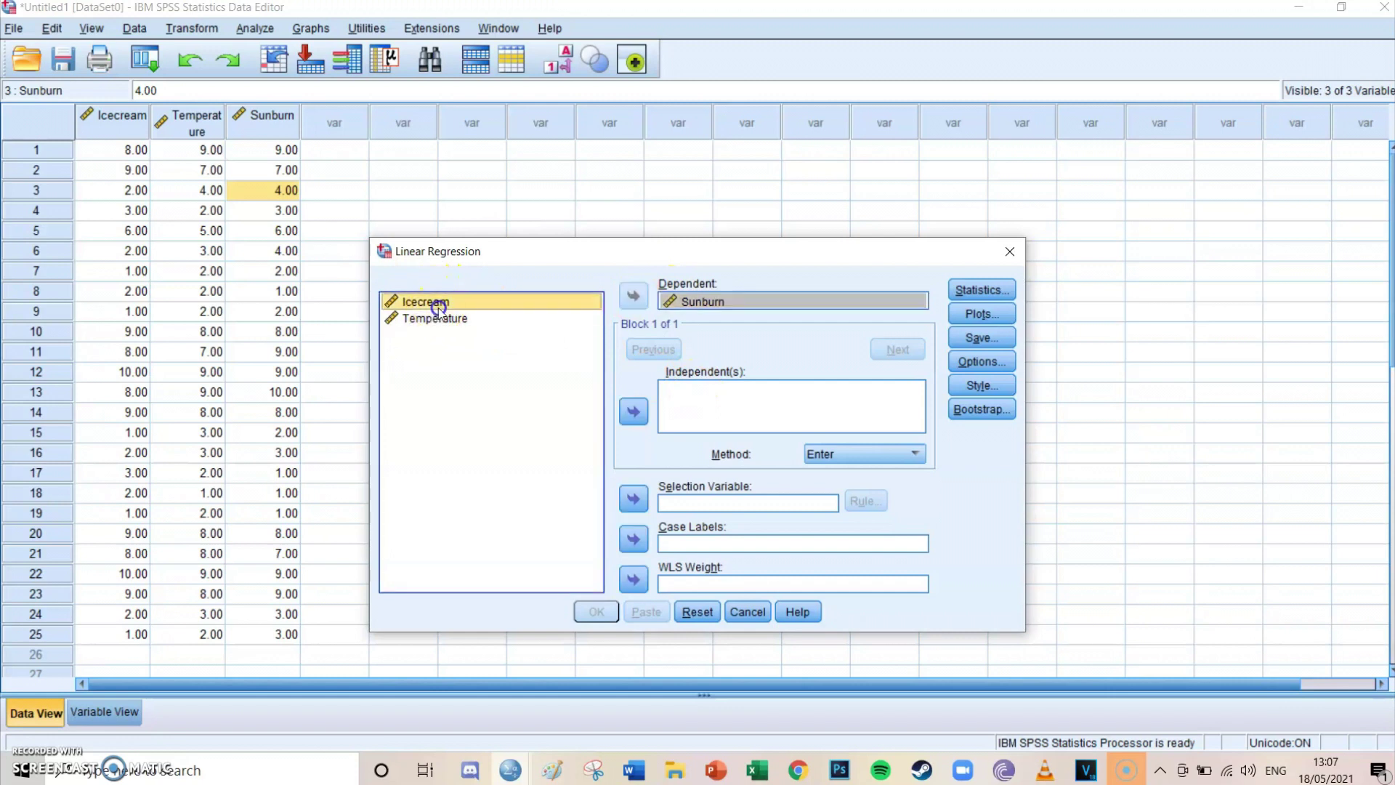
pyautogui.click(633, 411)
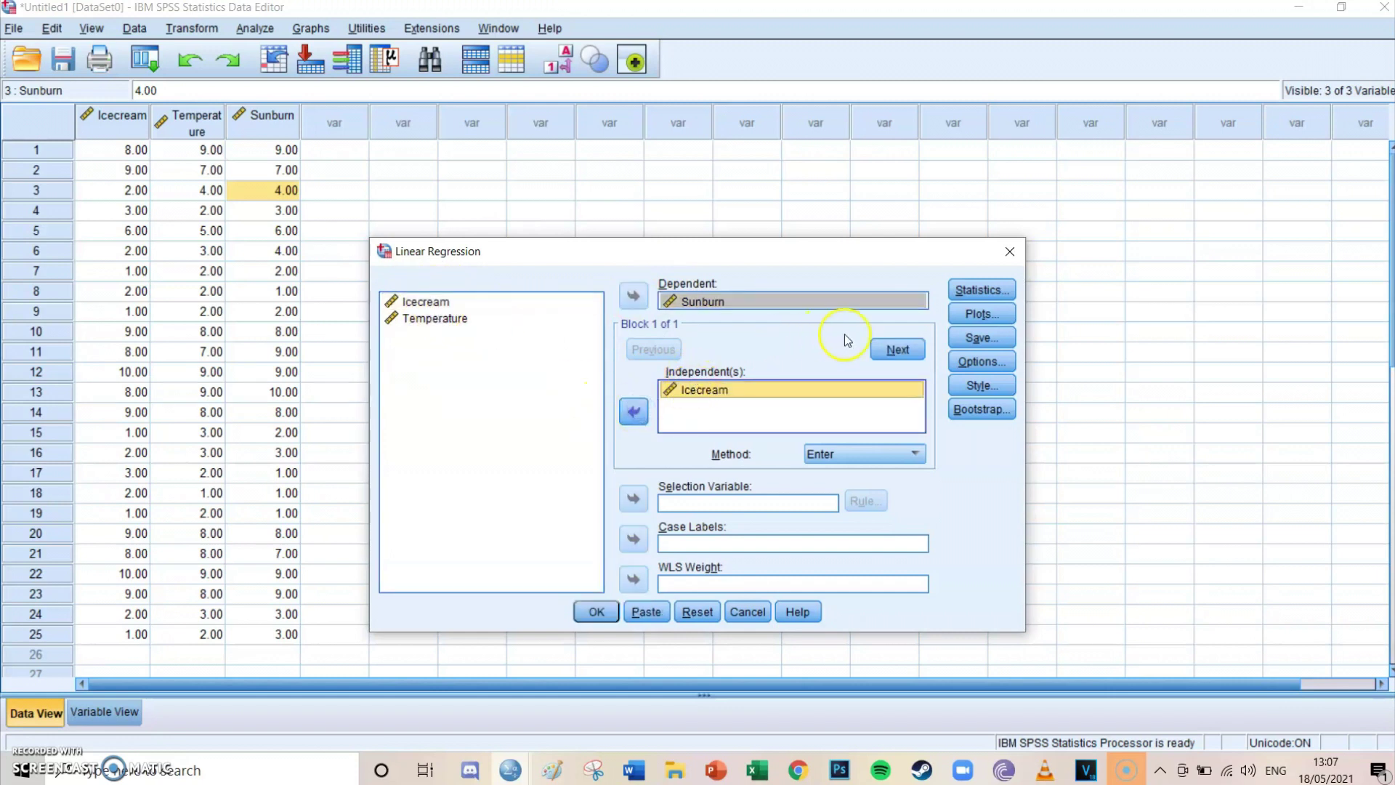
# Add a second regression block with Temperature as its predictor and check the contents of both blocks.
pyautogui.click(897, 350)
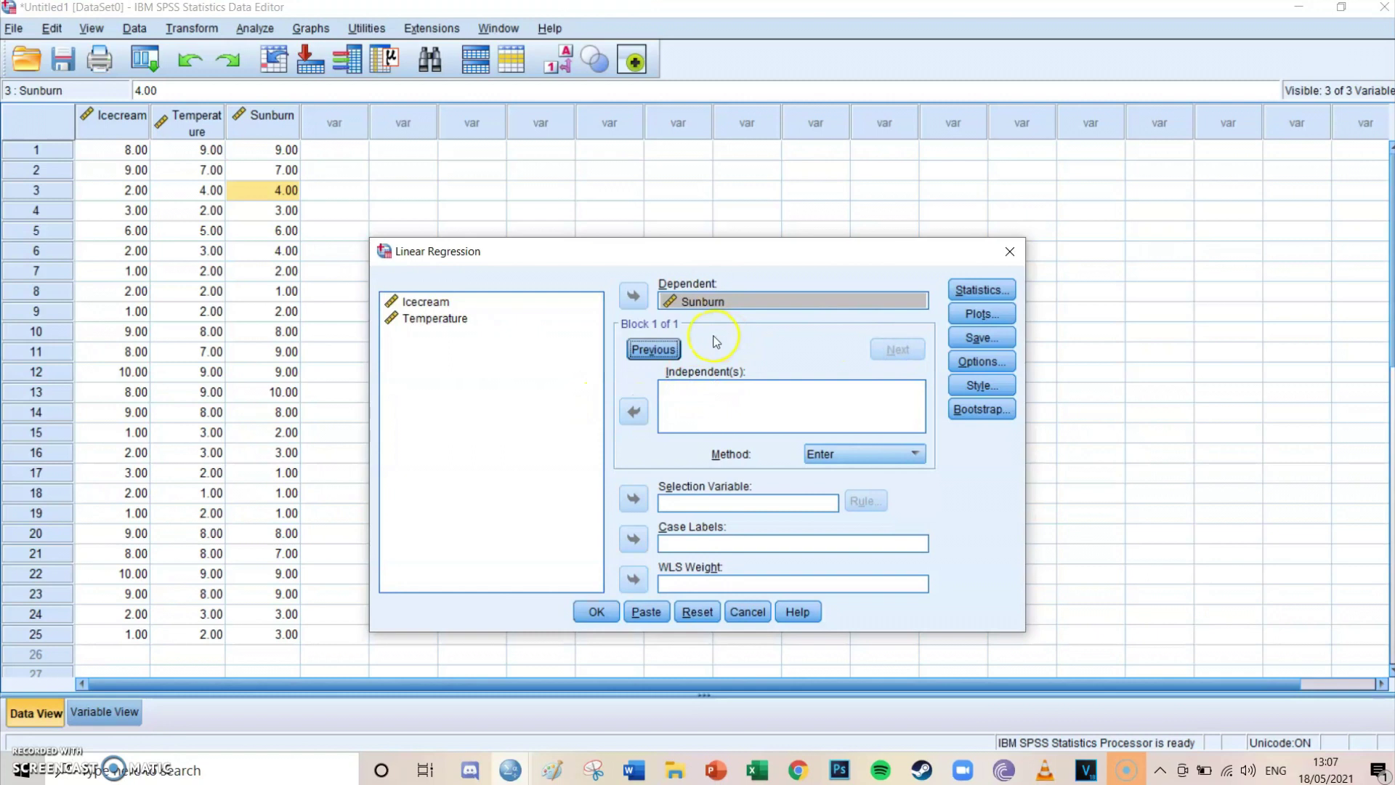
pyautogui.click(447, 301)
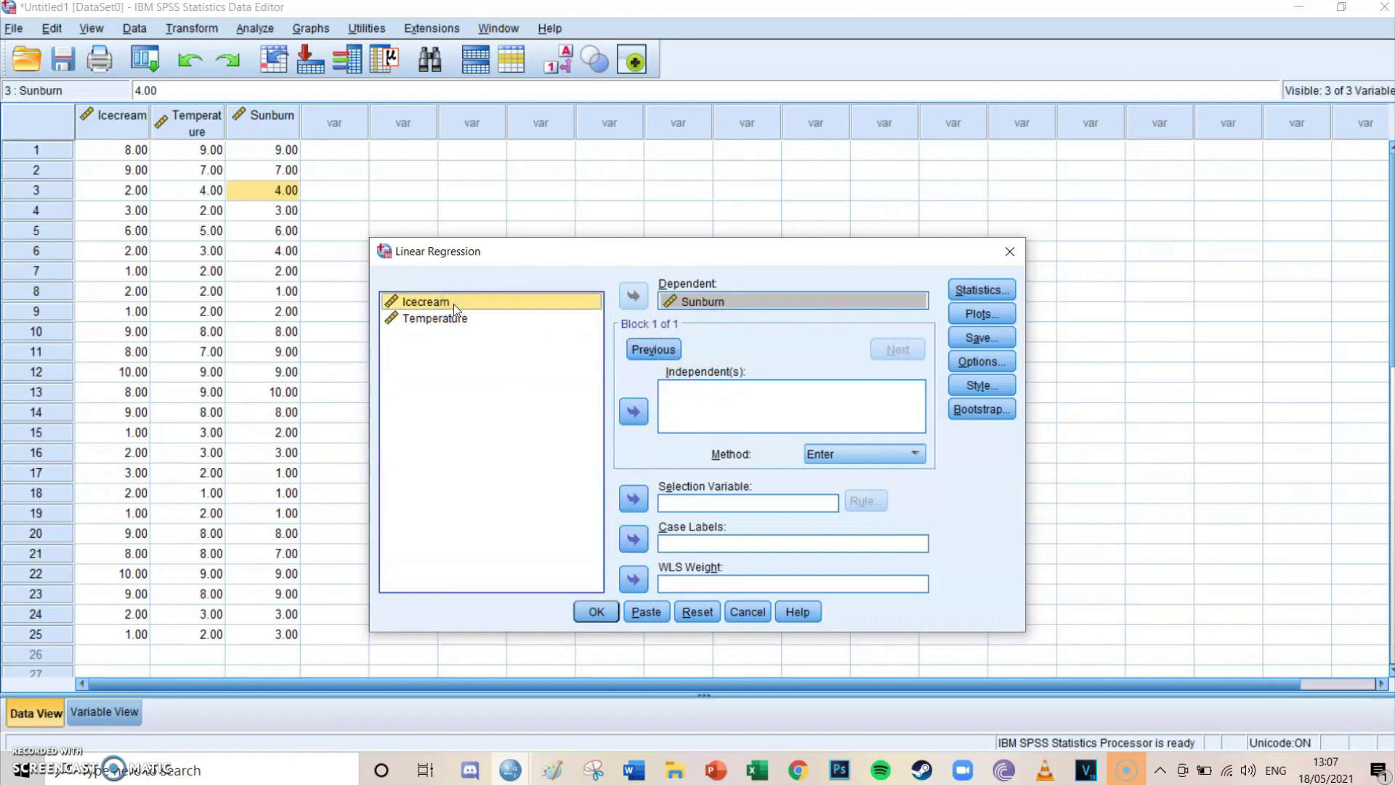
pyautogui.click(485, 320)
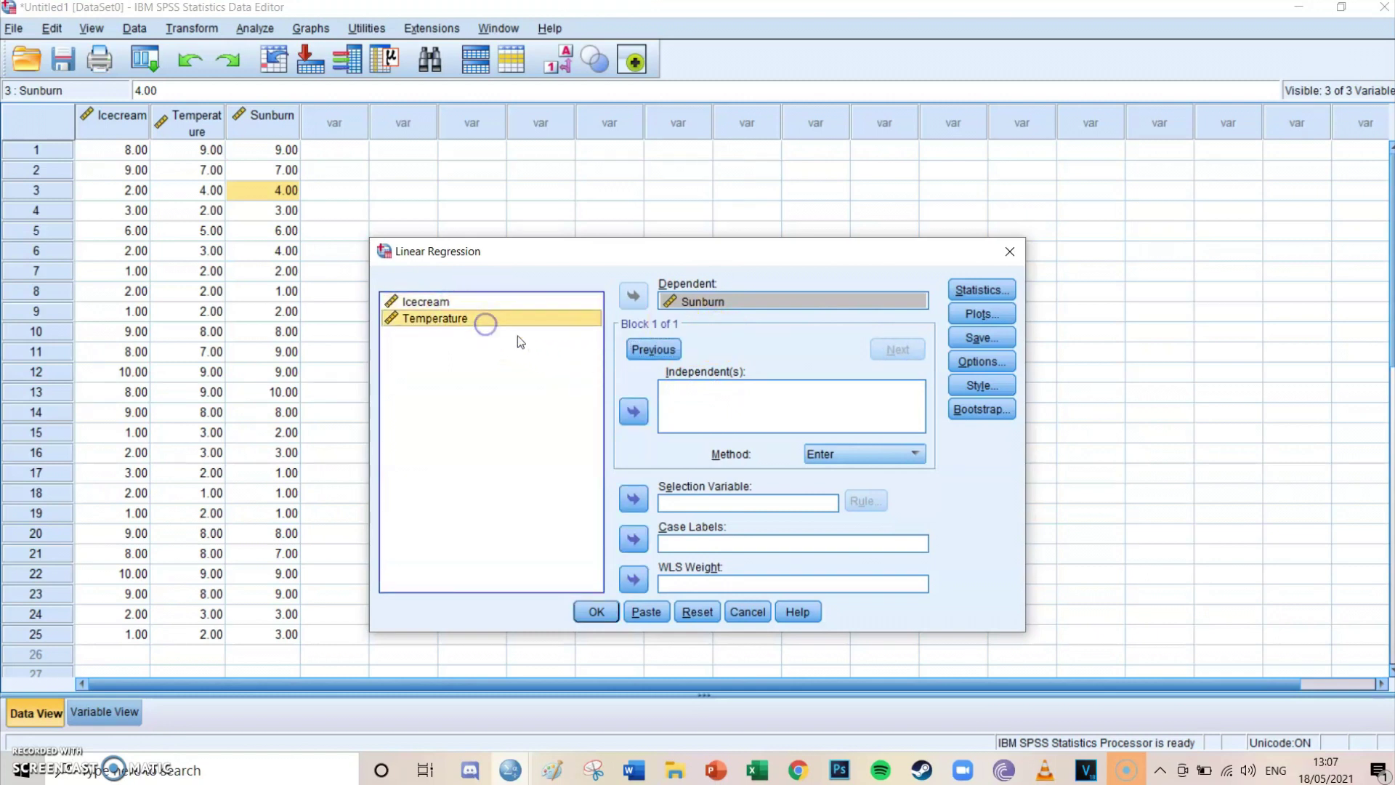
pyautogui.click(633, 411)
pyautogui.click(672, 349)
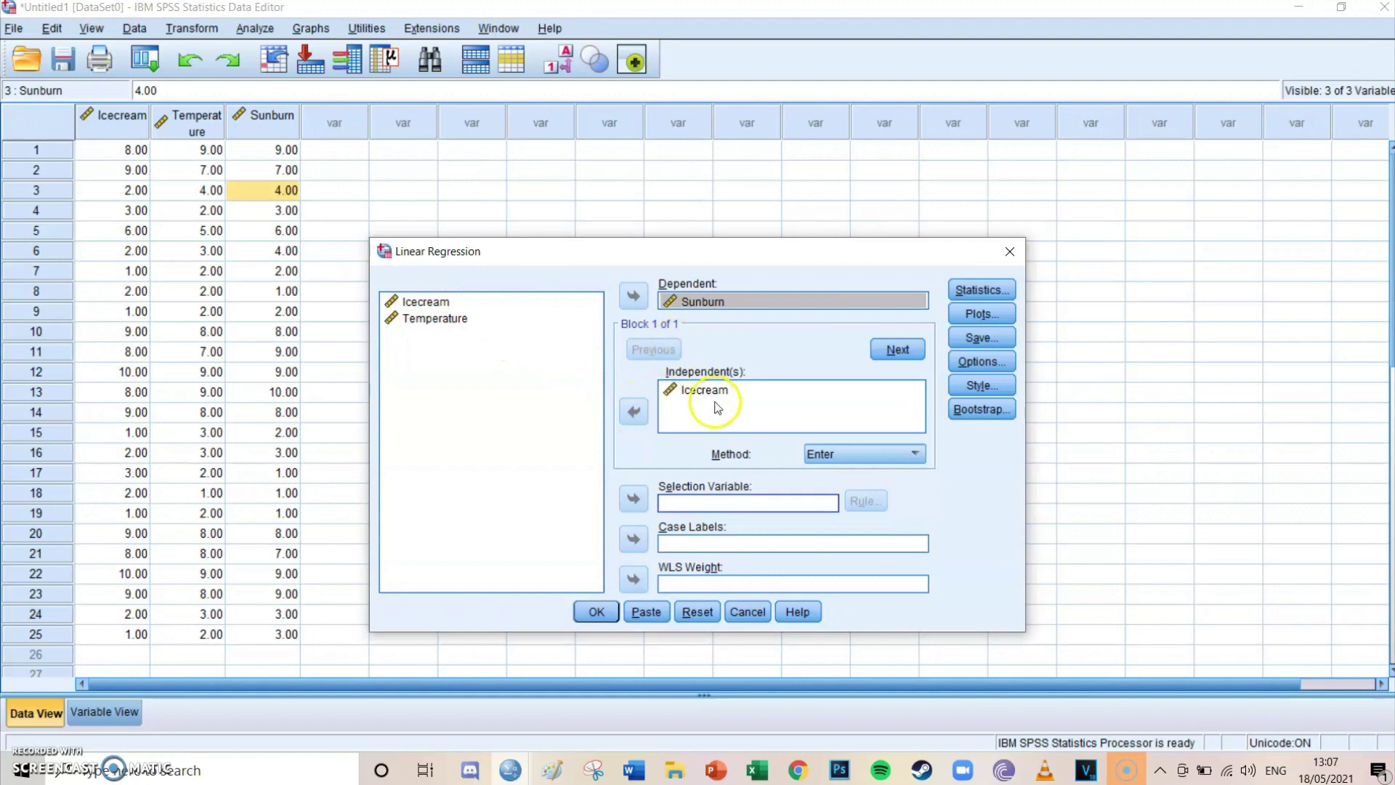
pyautogui.click(897, 349)
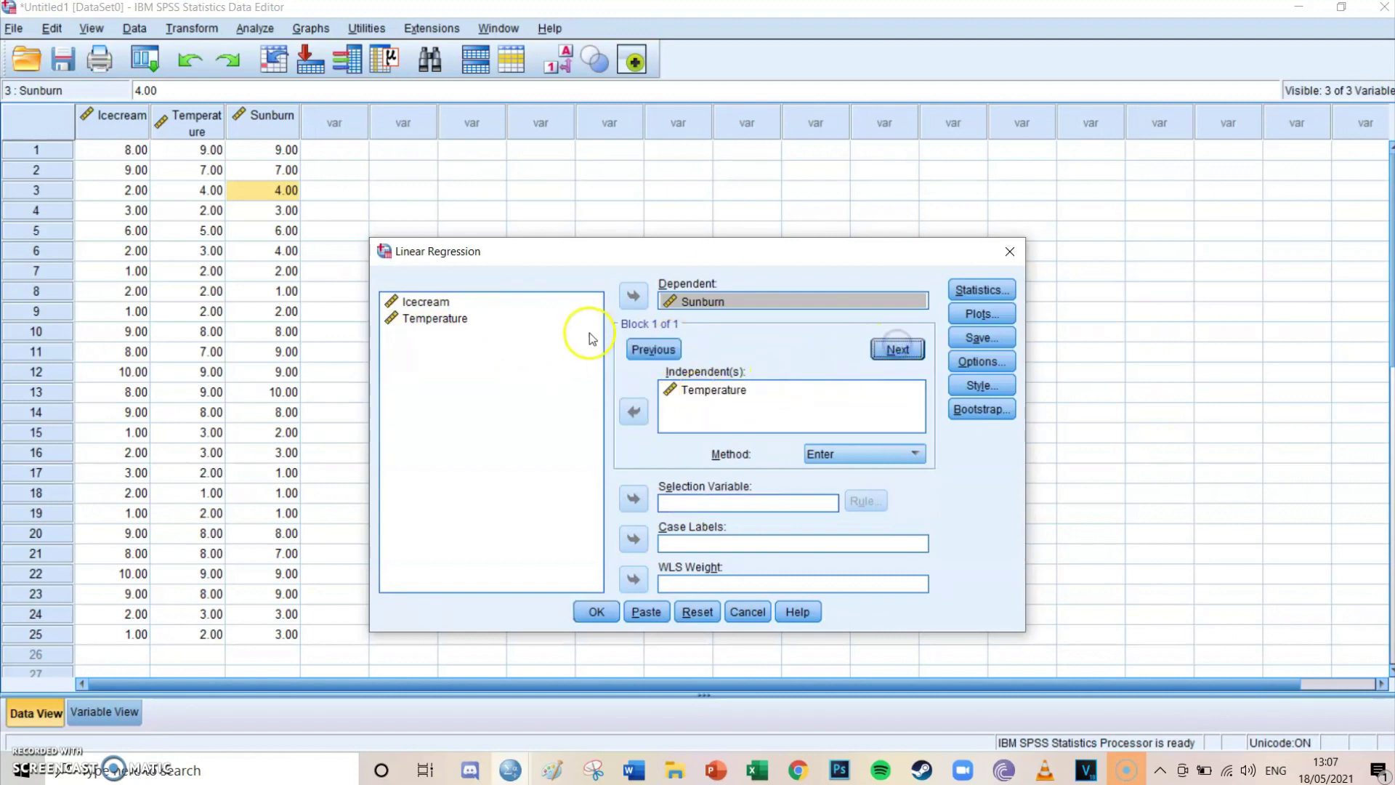
pyautogui.click(649, 349)
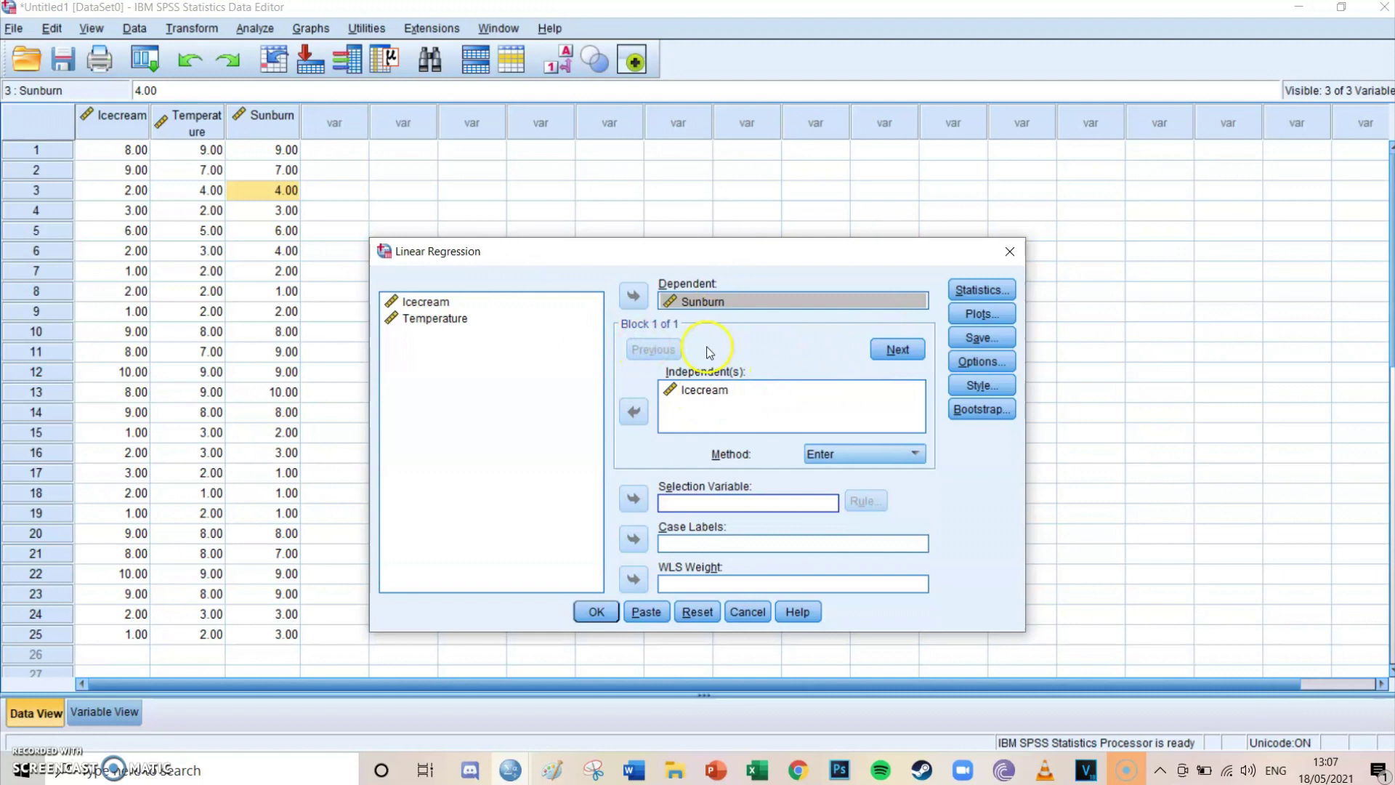
pyautogui.click(897, 348)
pyautogui.click(647, 351)
# Paste the two-block regression as syntax and bring up the Syntax Editor window.
pyautogui.click(649, 617)
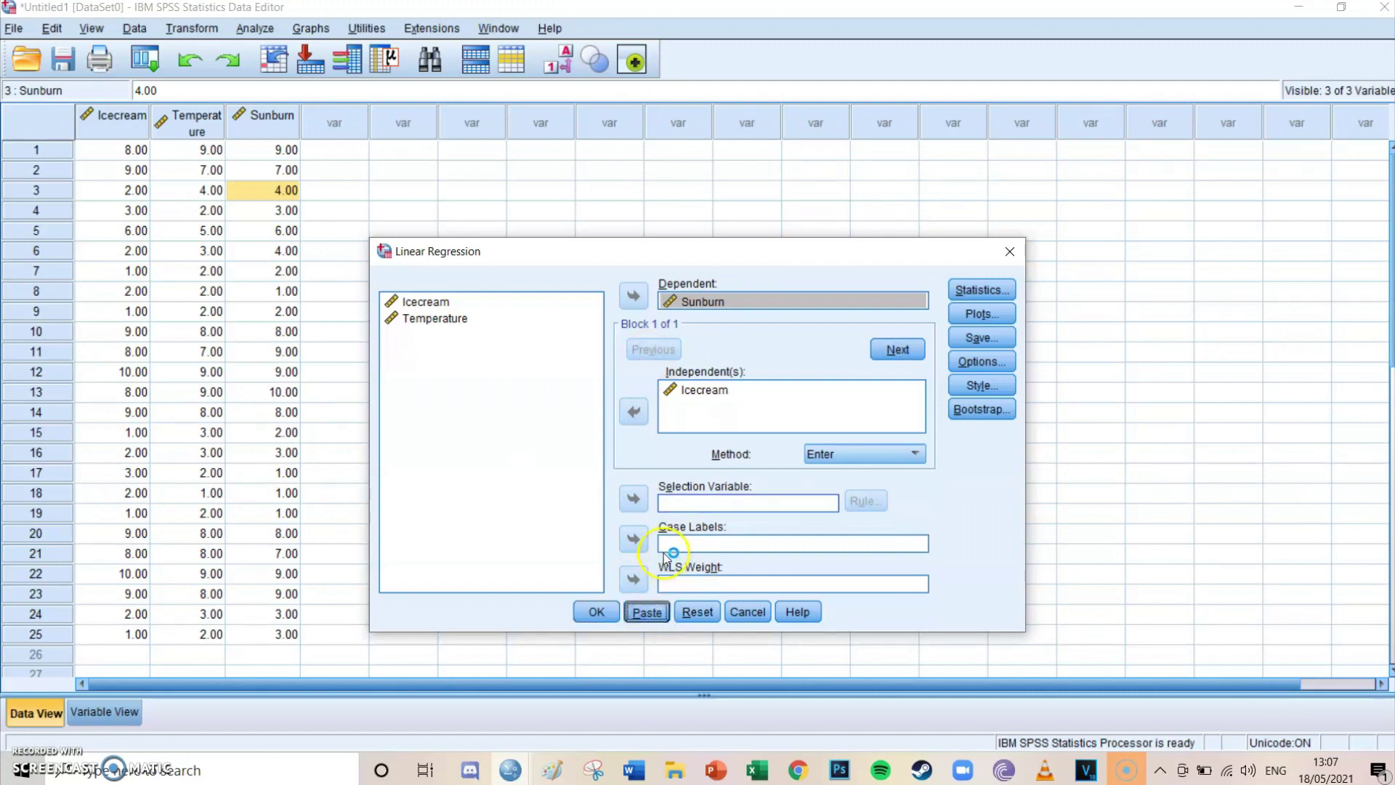
pyautogui.click(651, 622)
pyautogui.moveTo(510, 770)
pyautogui.click(604, 656)
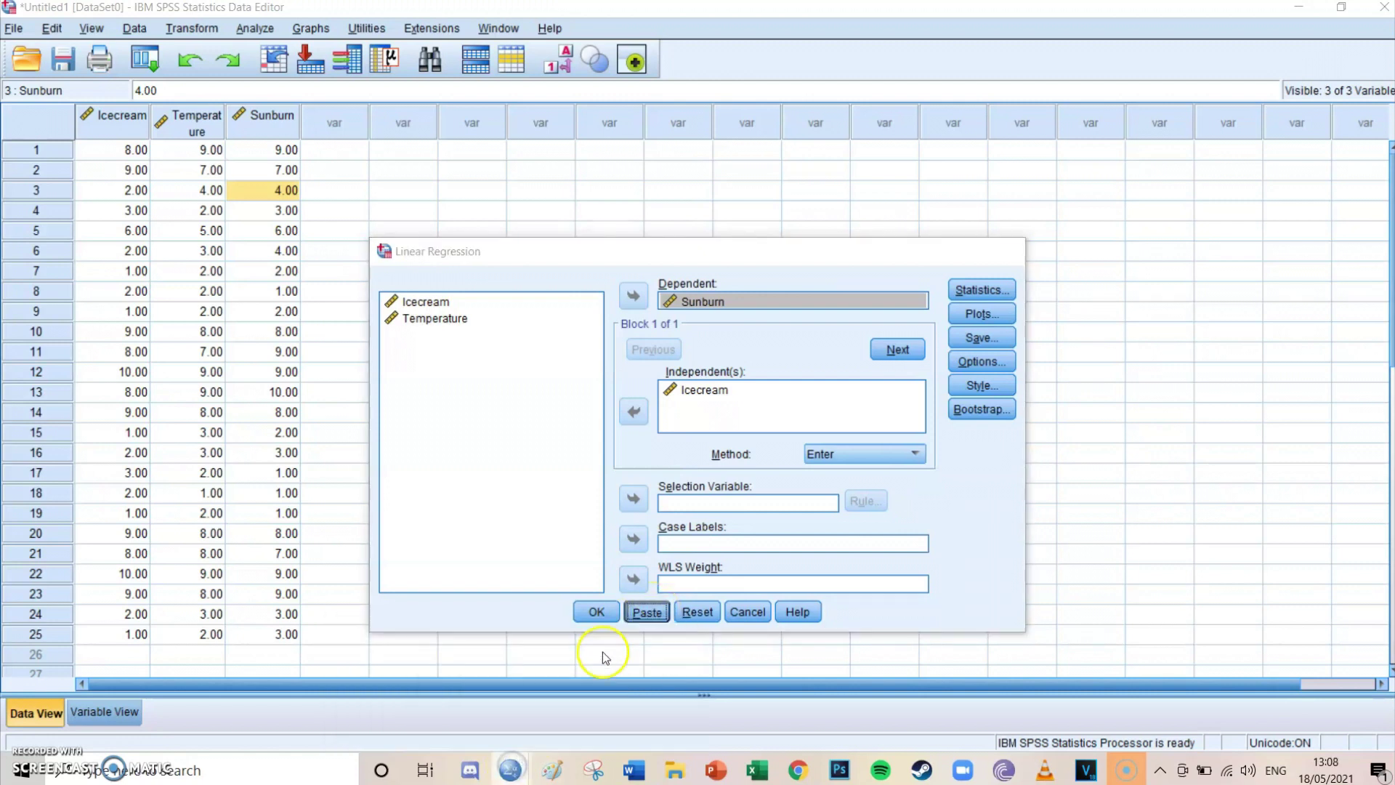
# Run the REGRESSION command with its Icecream and Temperature entry lines and bring up the output viewer.
pyautogui.moveTo(614, 398); pyautogui.dragTo(469, 285)
pyautogui.rightClick(660, 406)
pyautogui.press('Escape')
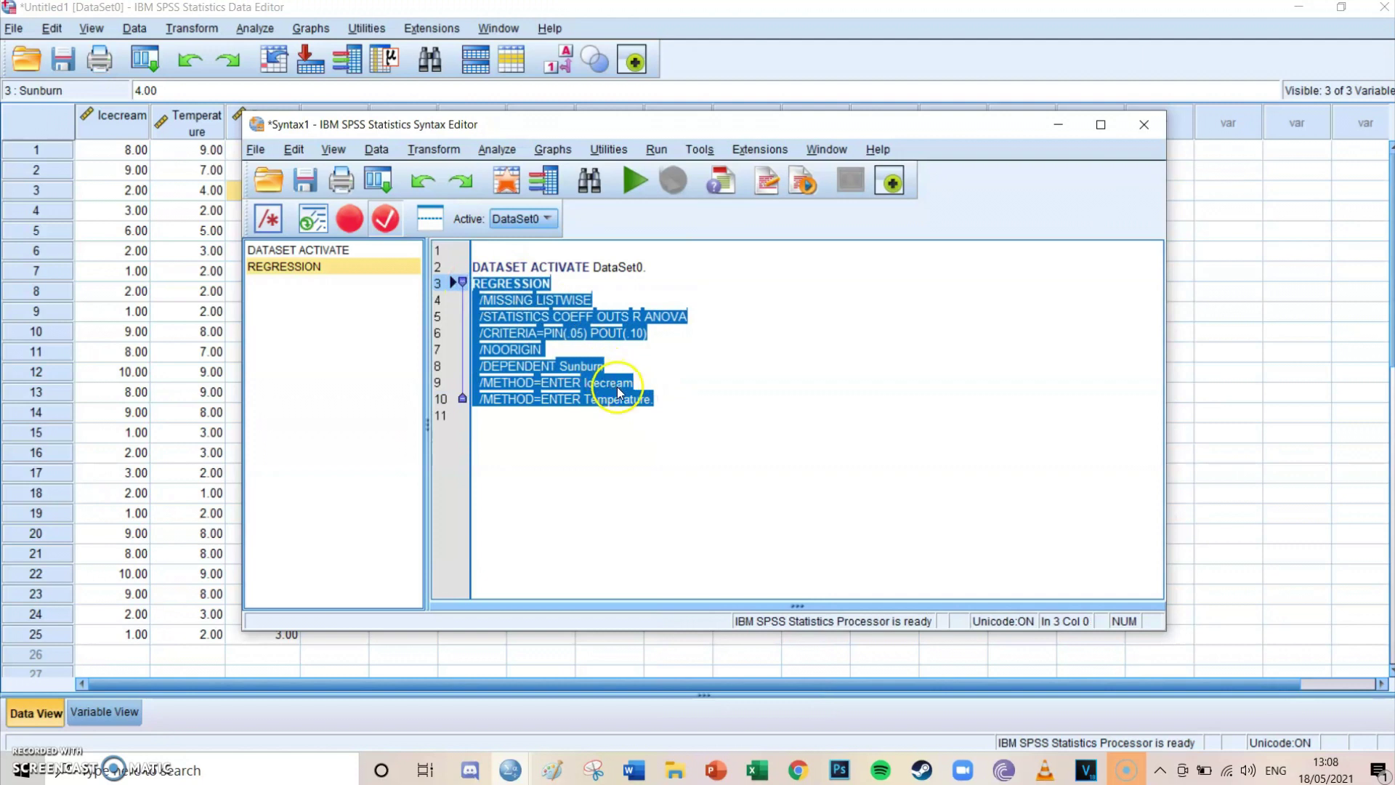
pyautogui.click(632, 180)
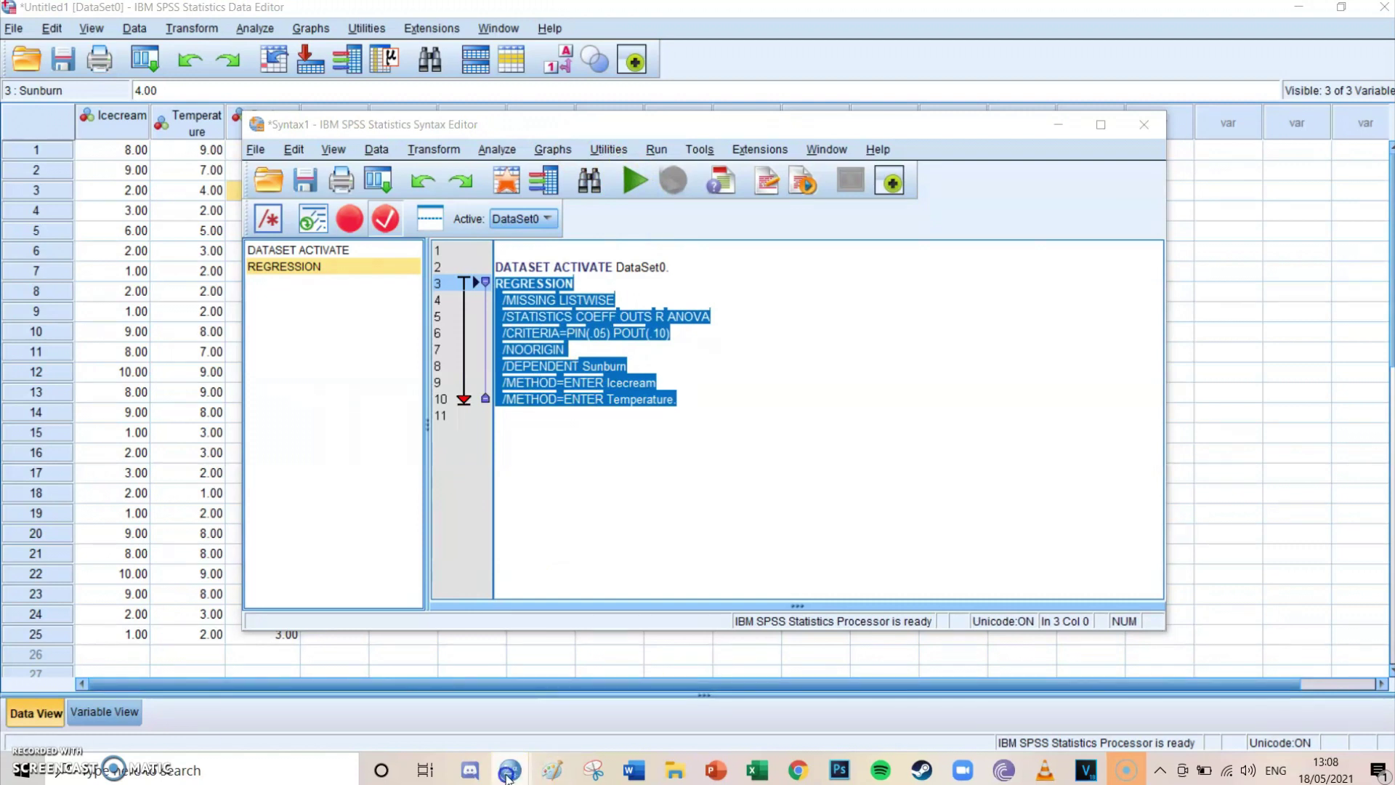
pyautogui.moveTo(509, 774)
pyautogui.click(541, 679)
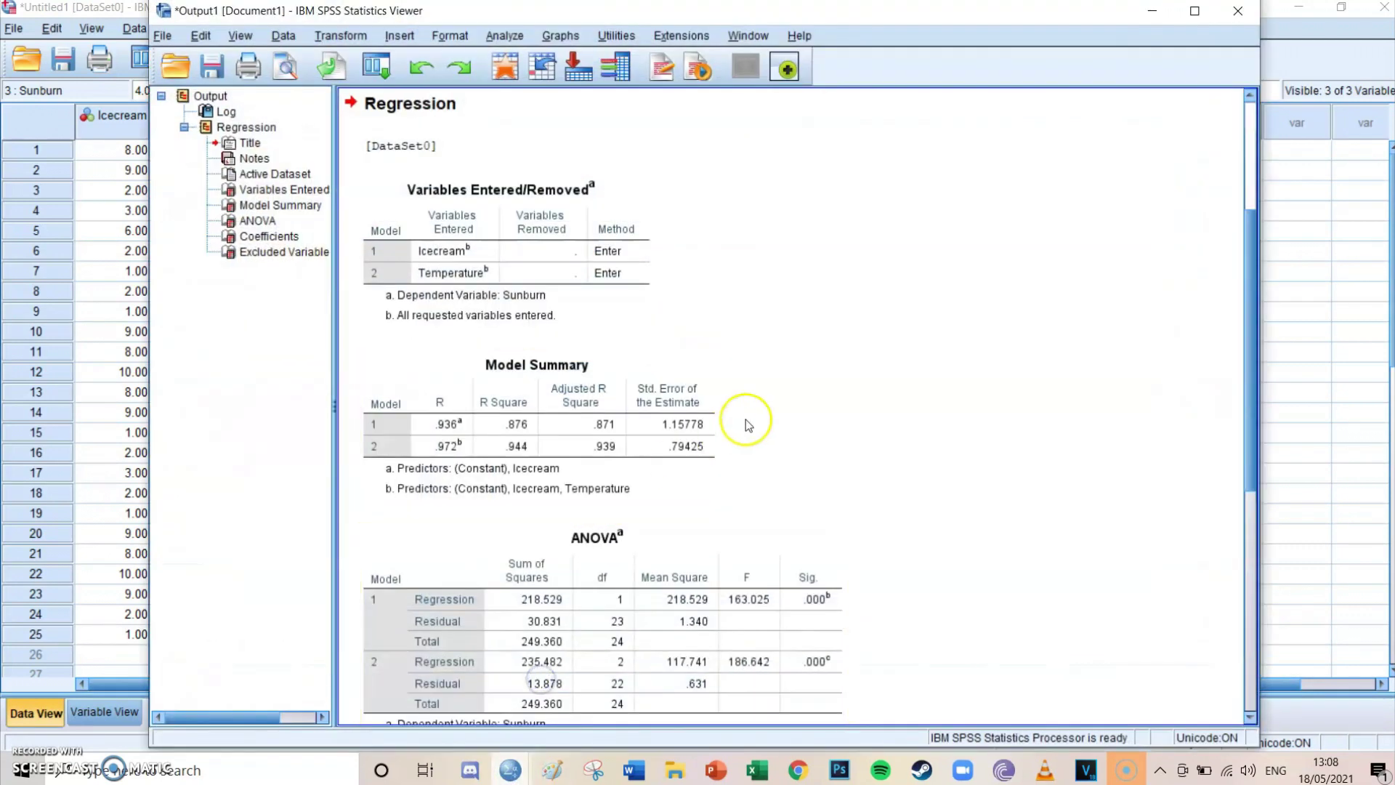
# Examine the Coefficients table, comparing the B and significance values of the predictors in model 1 and model 2.
pyautogui.scroll(-6, 748, 425)
pyautogui.click(1016, 491)
pyautogui.click(824, 446)
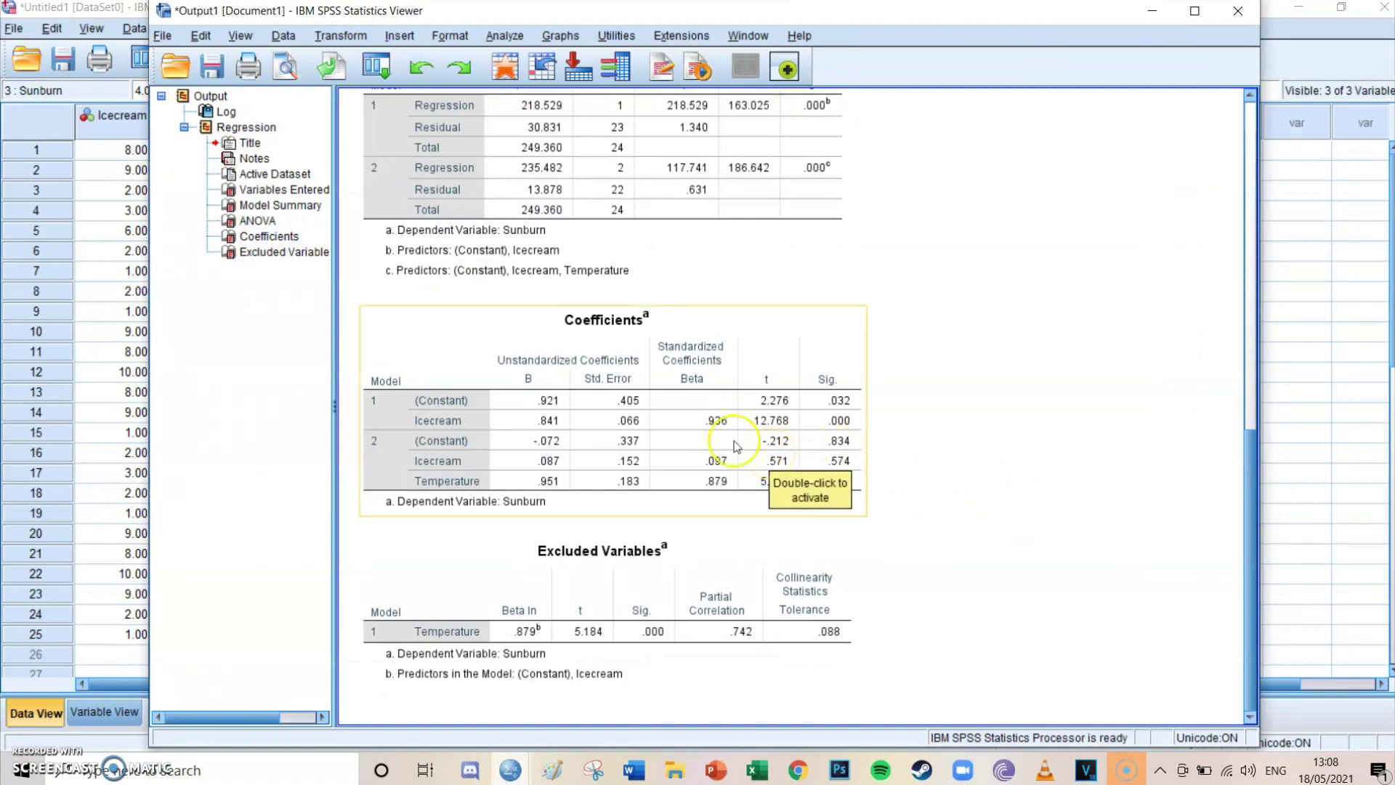
pyautogui.click(407, 422)
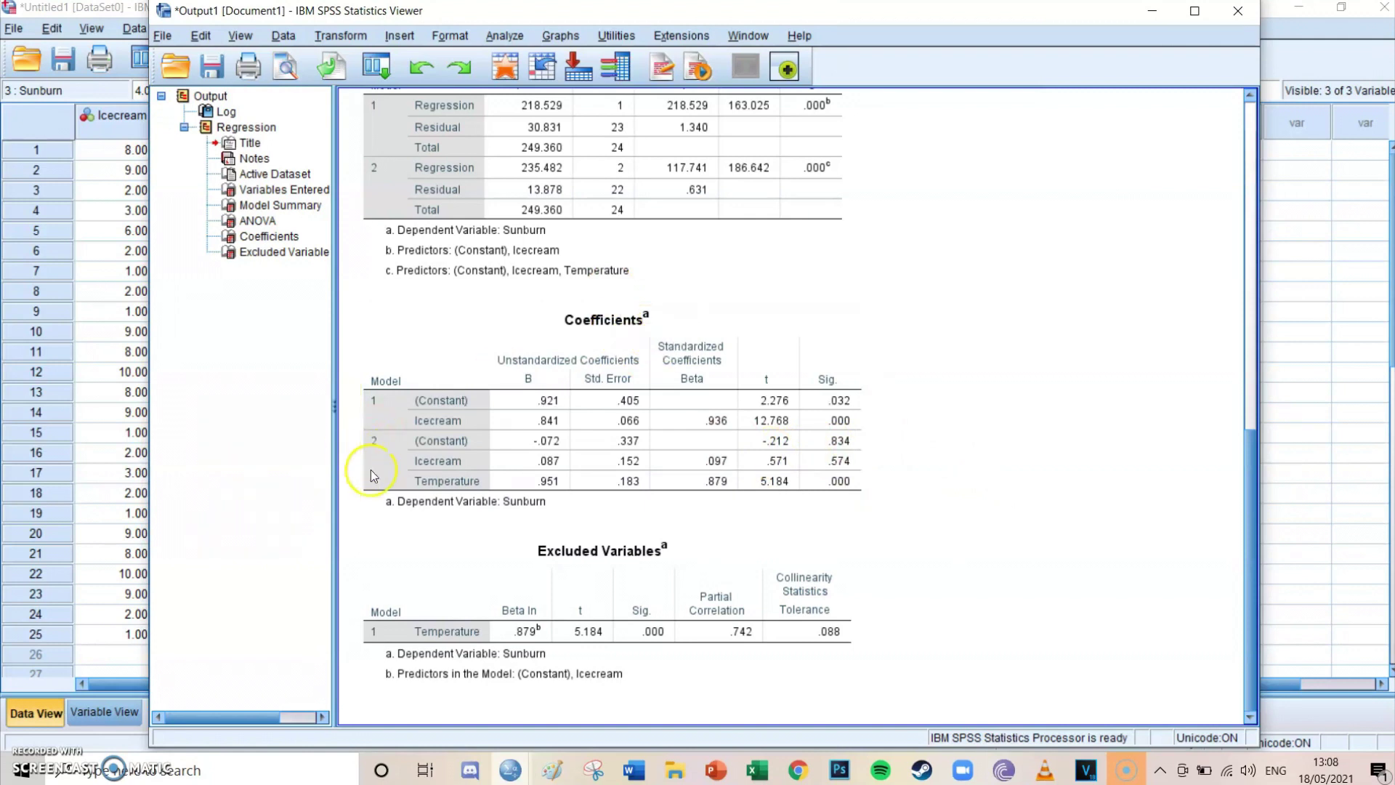
pyautogui.click(381, 529)
pyautogui.click(574, 396)
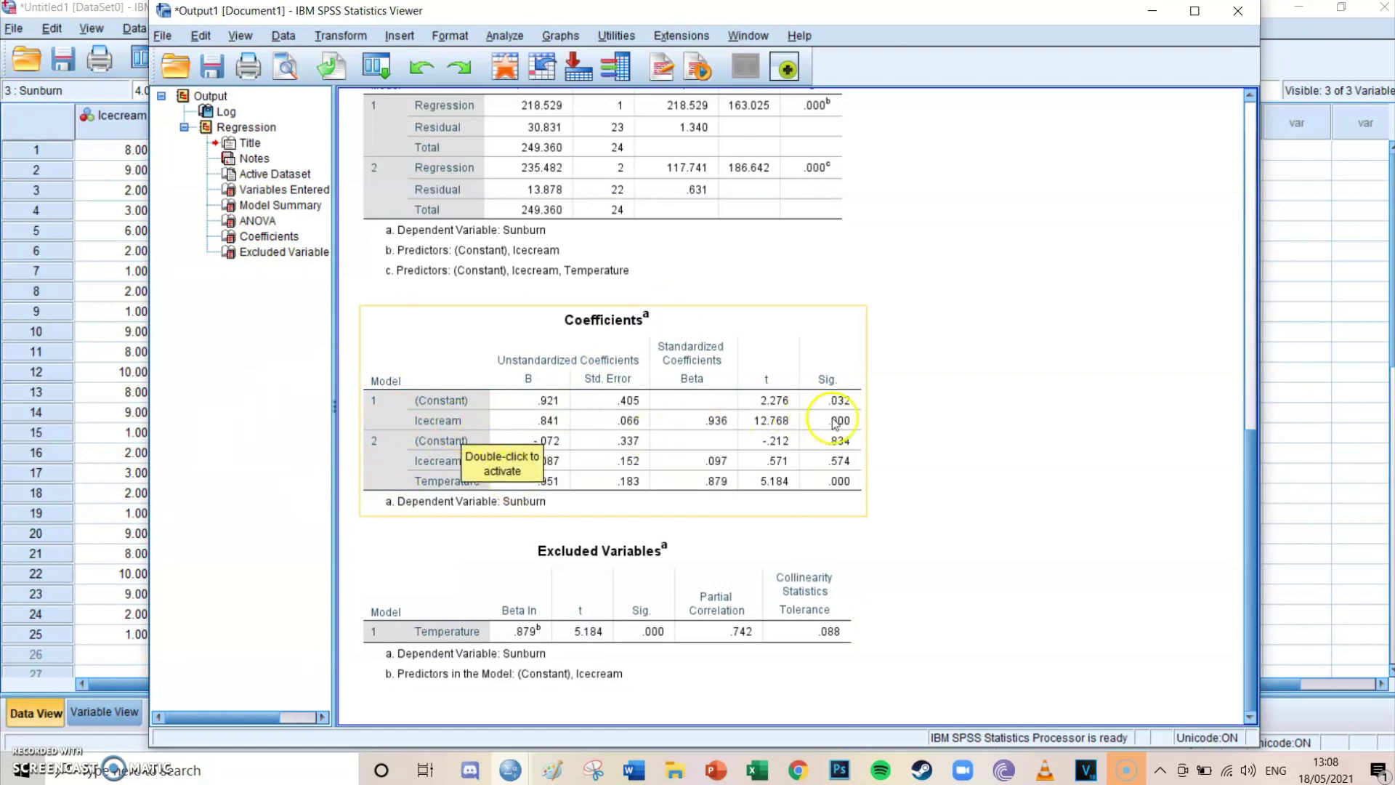
pyautogui.click(913, 446)
pyautogui.click(561, 607)
pyautogui.click(529, 508)
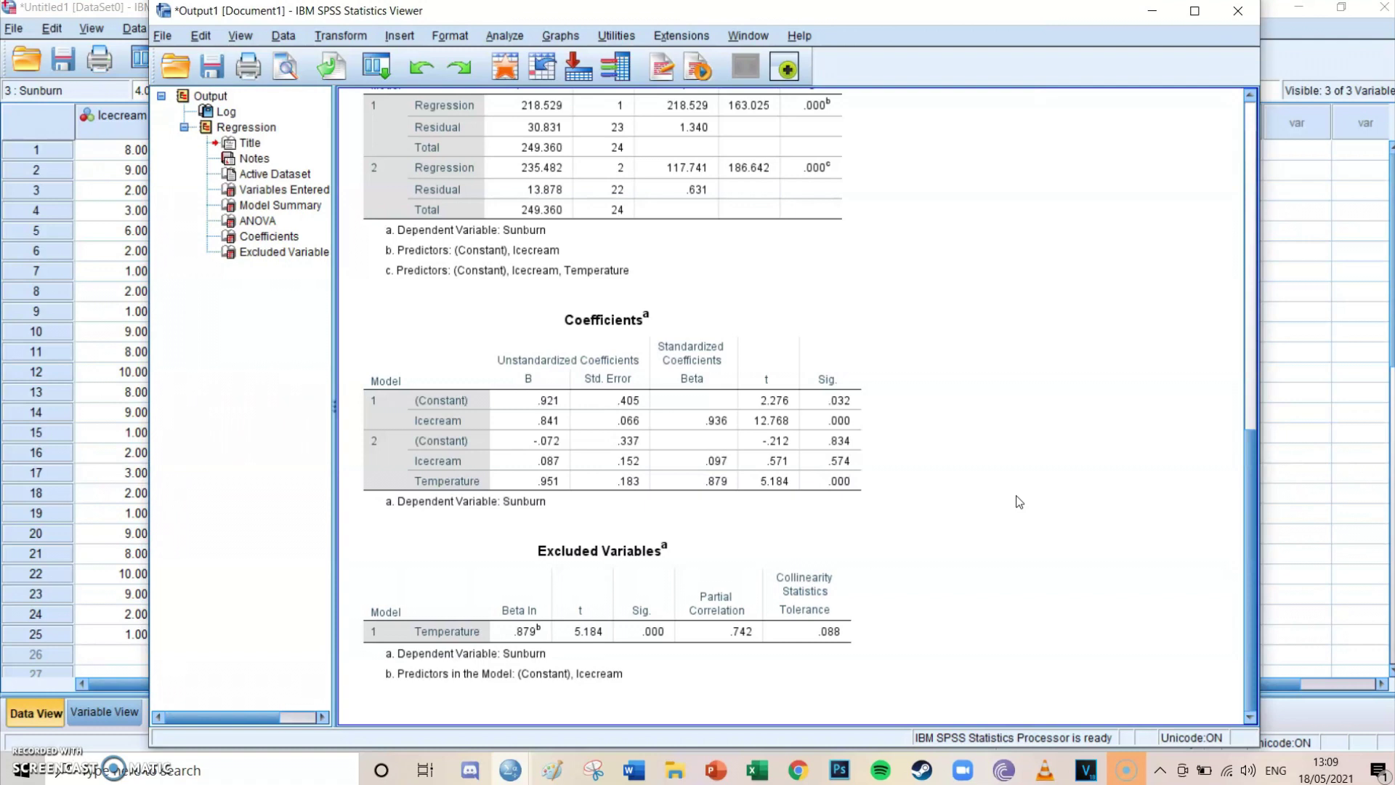
pyautogui.click(654, 458)
pyautogui.click(433, 456)
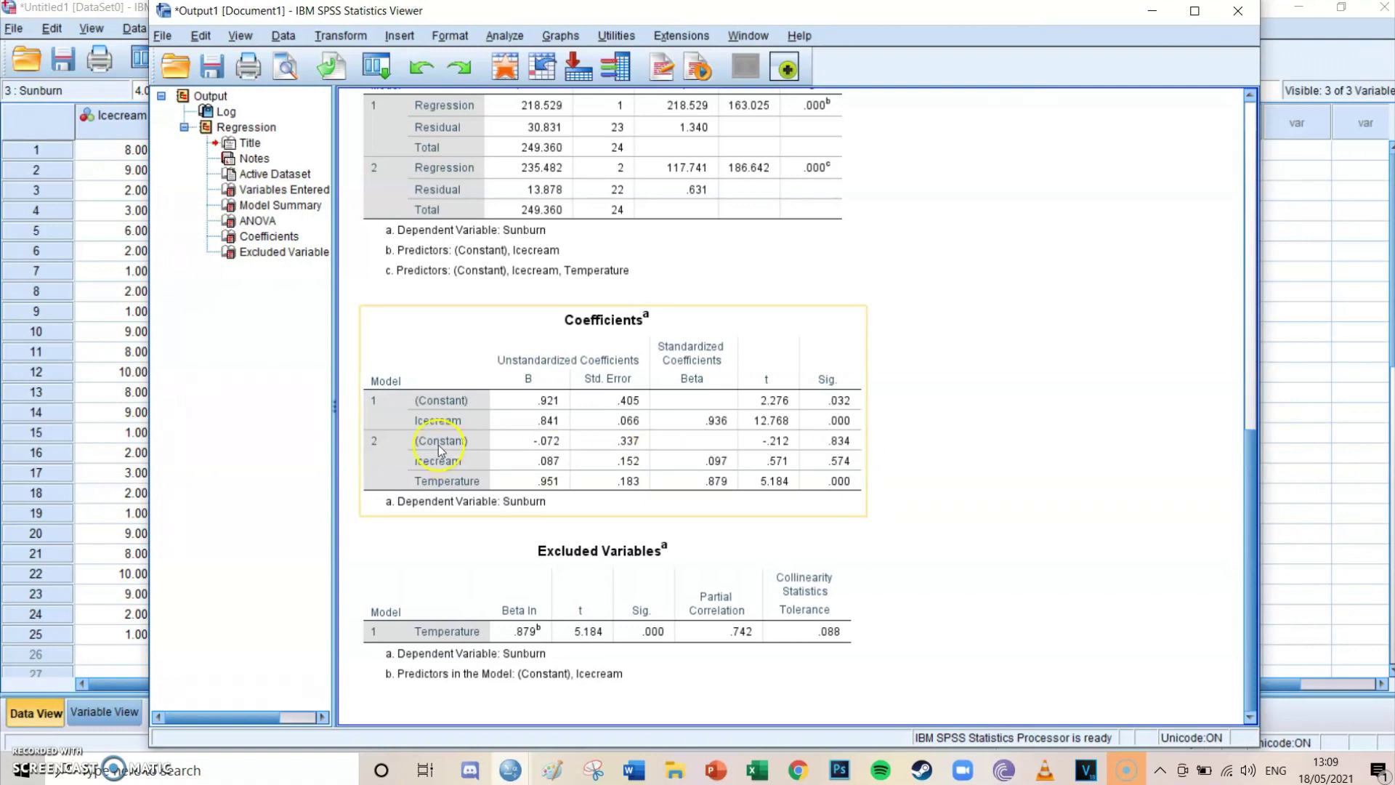
pyautogui.click(398, 439)
pyautogui.click(561, 419)
pyautogui.click(556, 673)
# Switch to the Word document and insert "Y = " in front of the equation B0 + X1*B1.
pyautogui.click(622, 683)
pyautogui.click(624, 483)
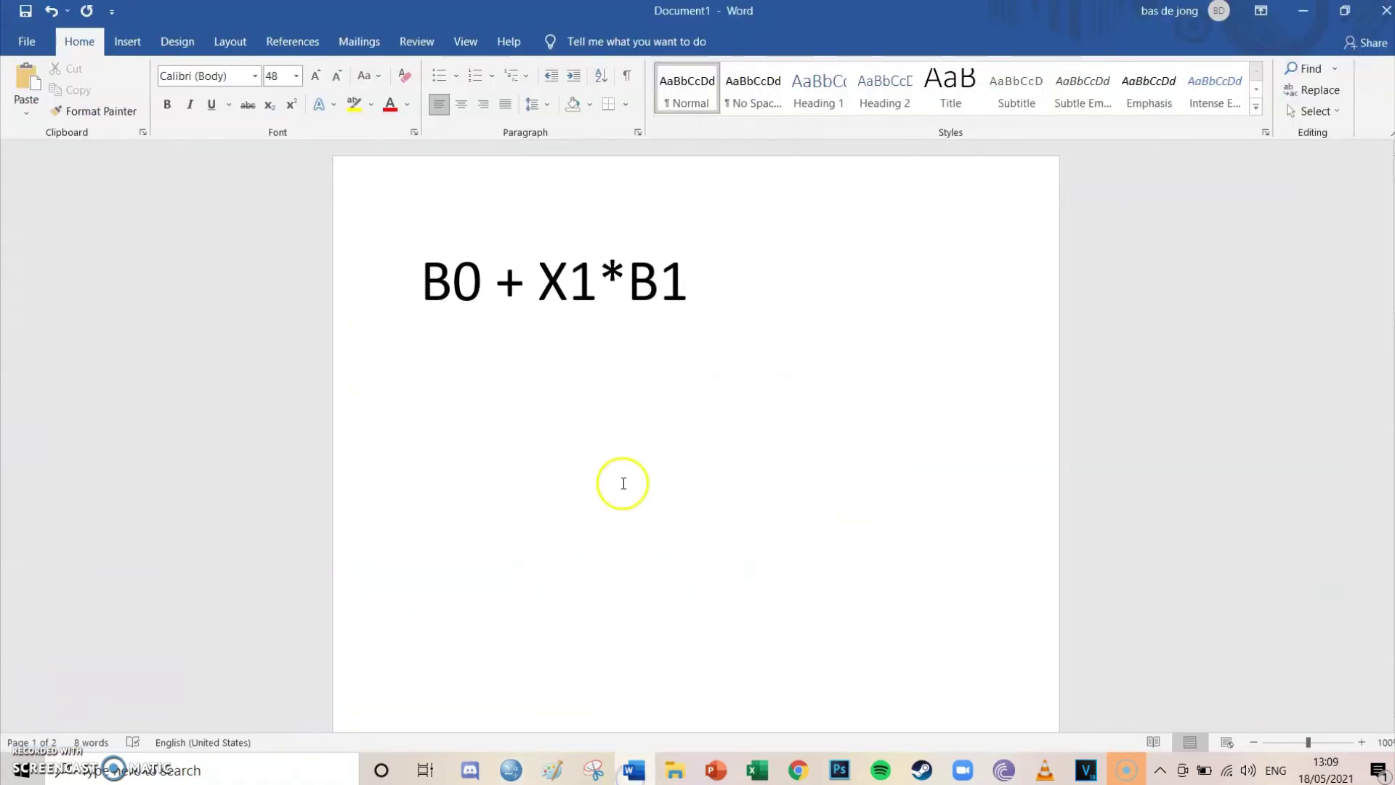
pyautogui.click(717, 271)
pyautogui.click(417, 276)
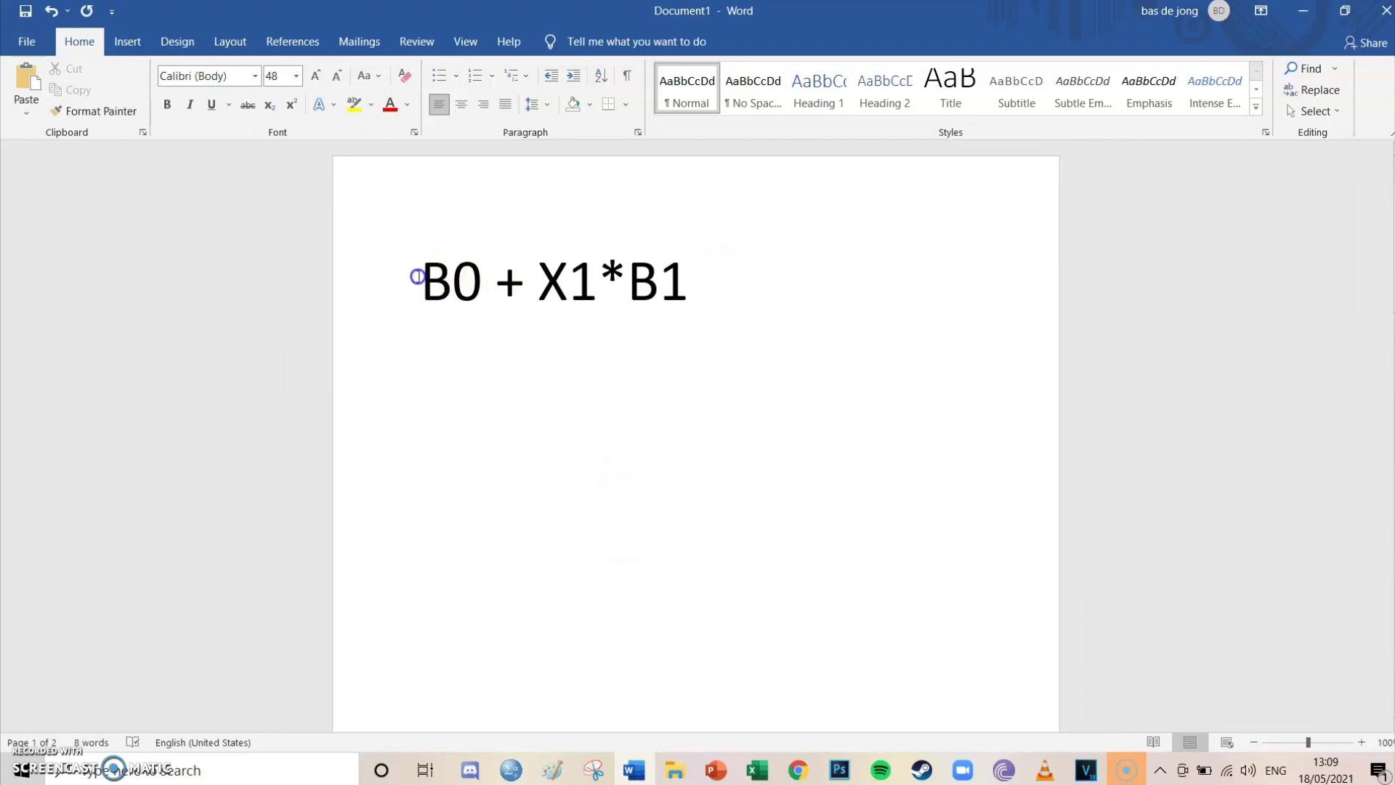
pyautogui.write('Y =')
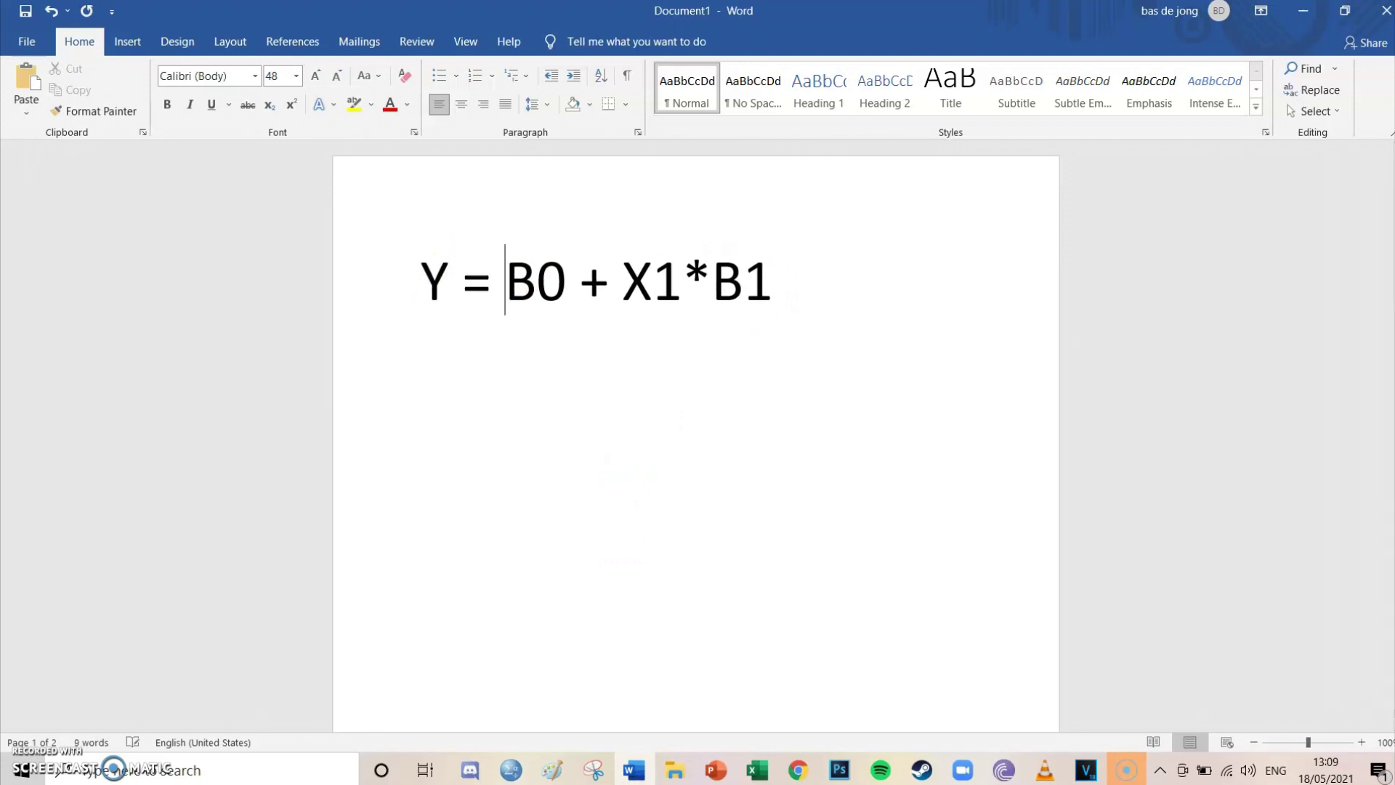
# Go through the terms of the equation Y = B0 + X1*B1, from the outcome Y to the slope B1.
pyautogui.moveTo(452, 279); pyautogui.dragTo(406, 286)
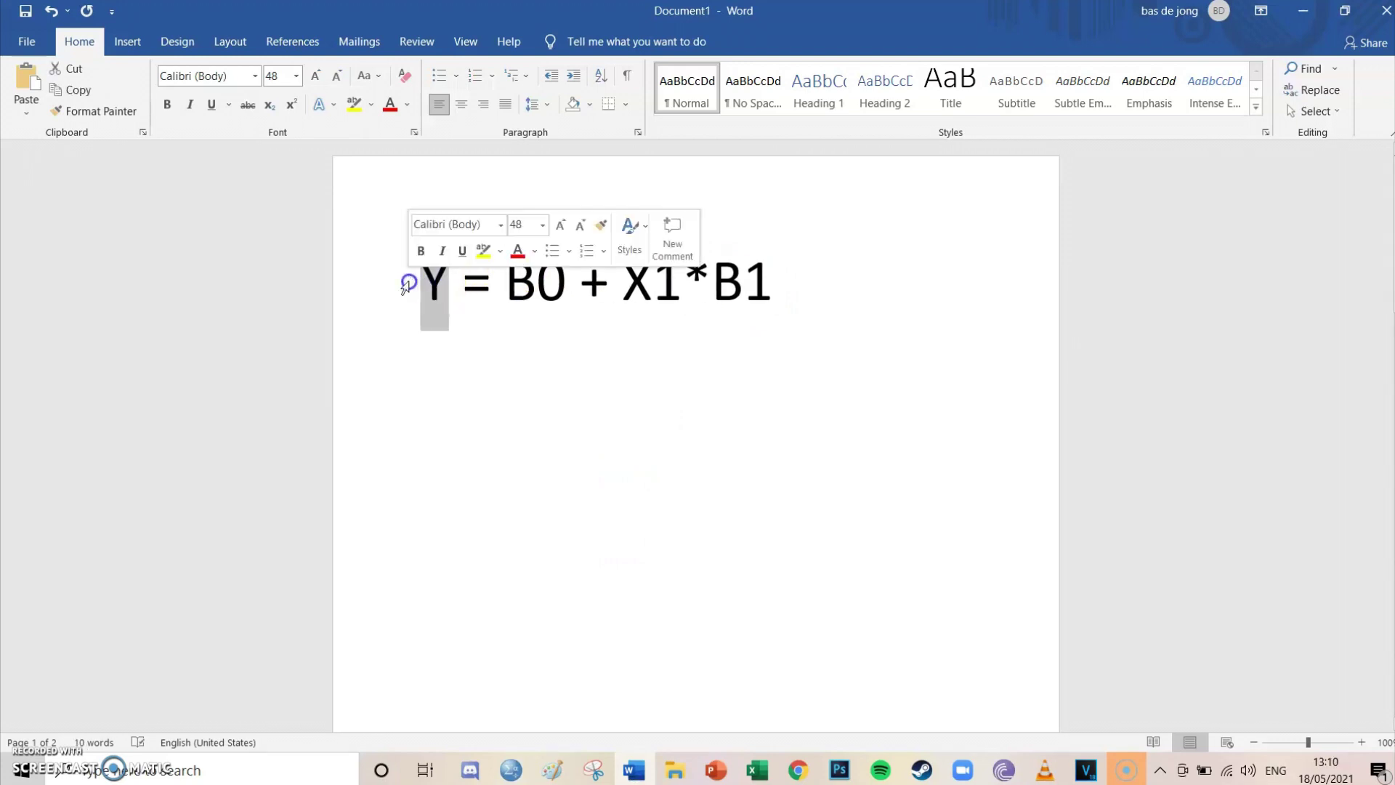
pyautogui.press('Right')
pyautogui.click(805, 263)
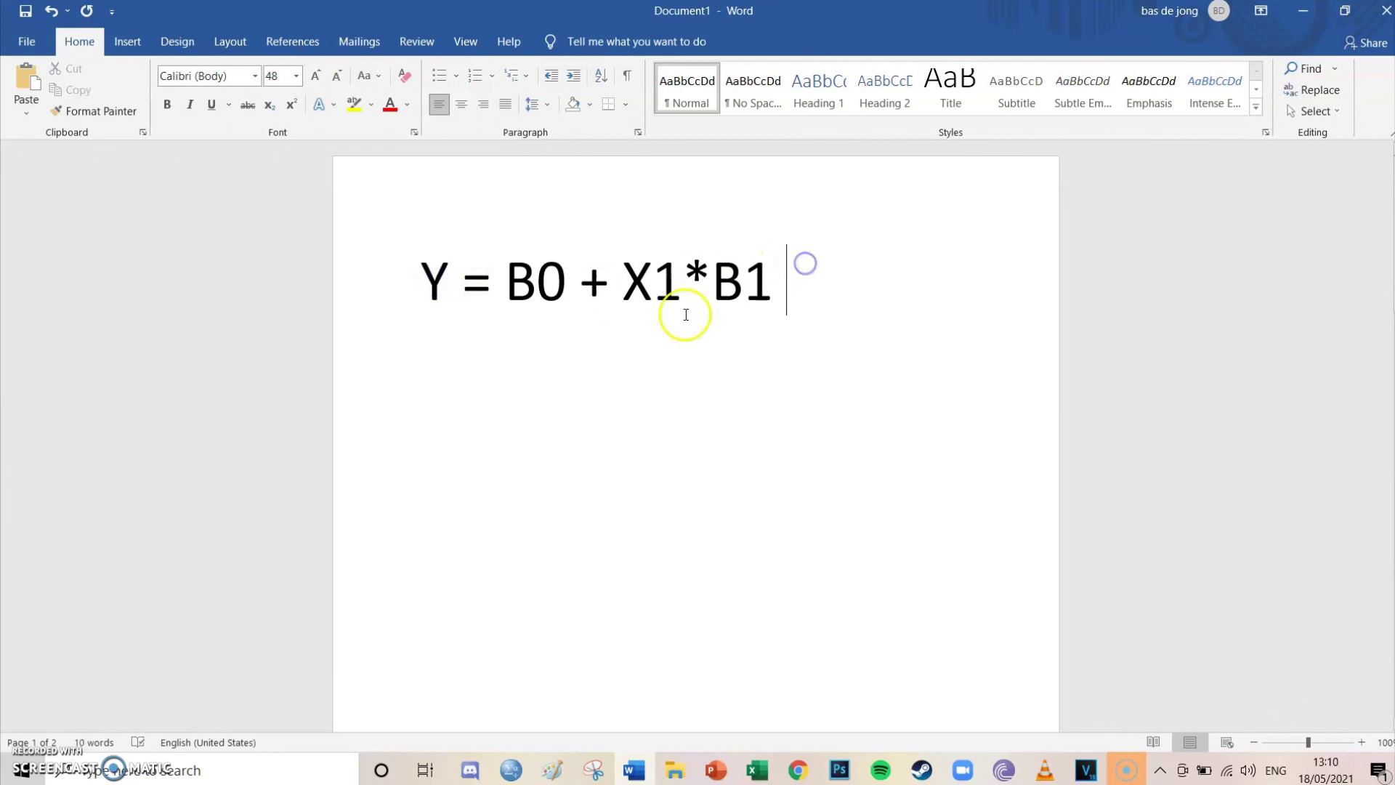
pyautogui.moveTo(569, 300); pyautogui.dragTo(611, 291)
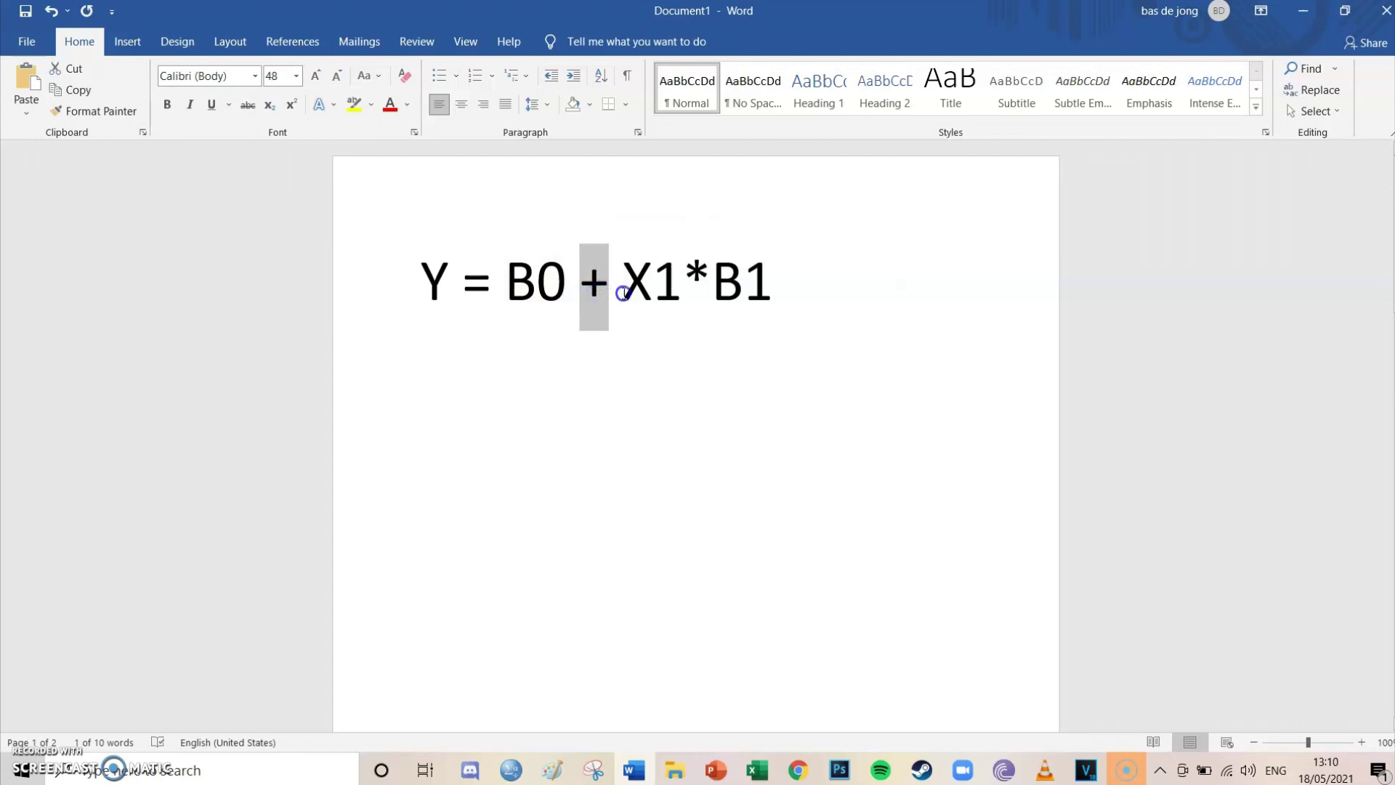
pyautogui.click(623, 294)
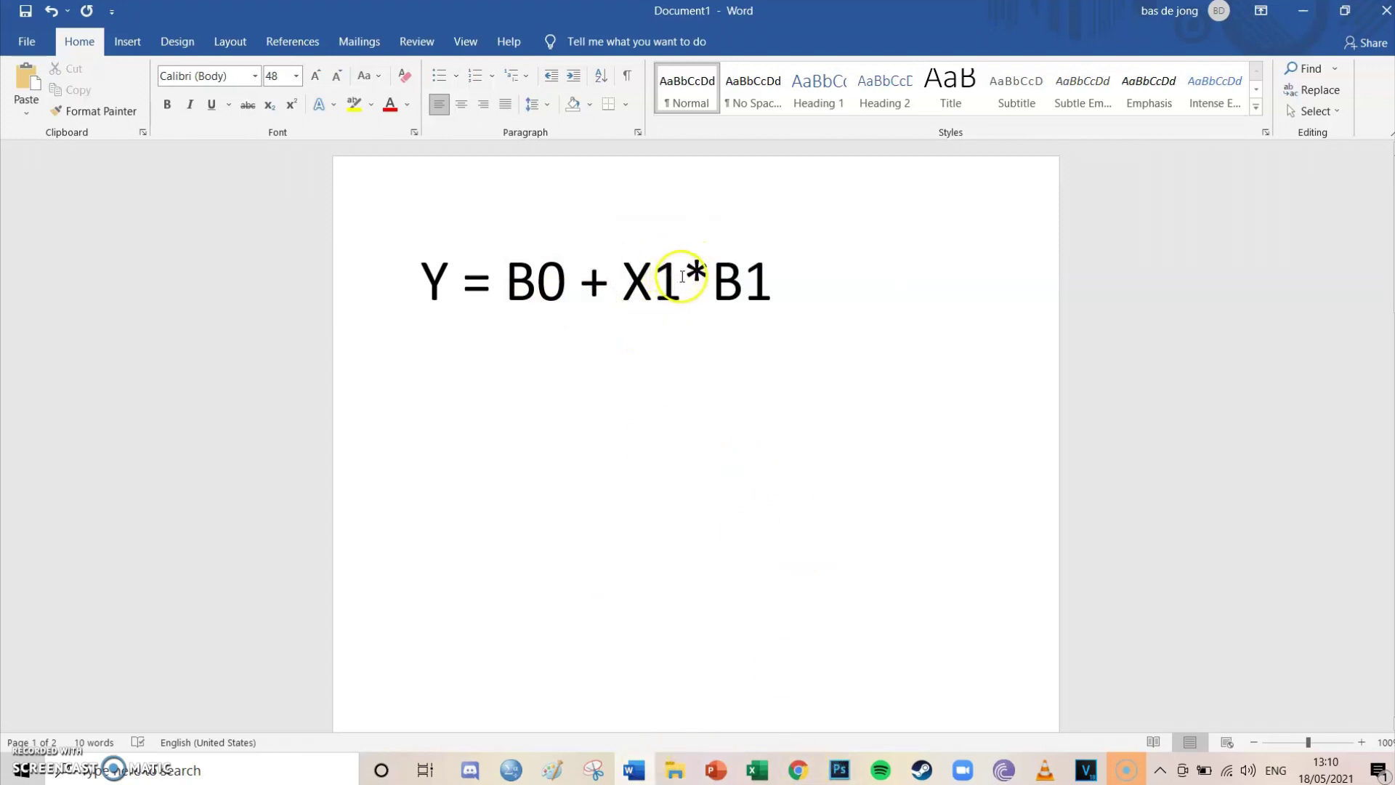
pyautogui.click(742, 283)
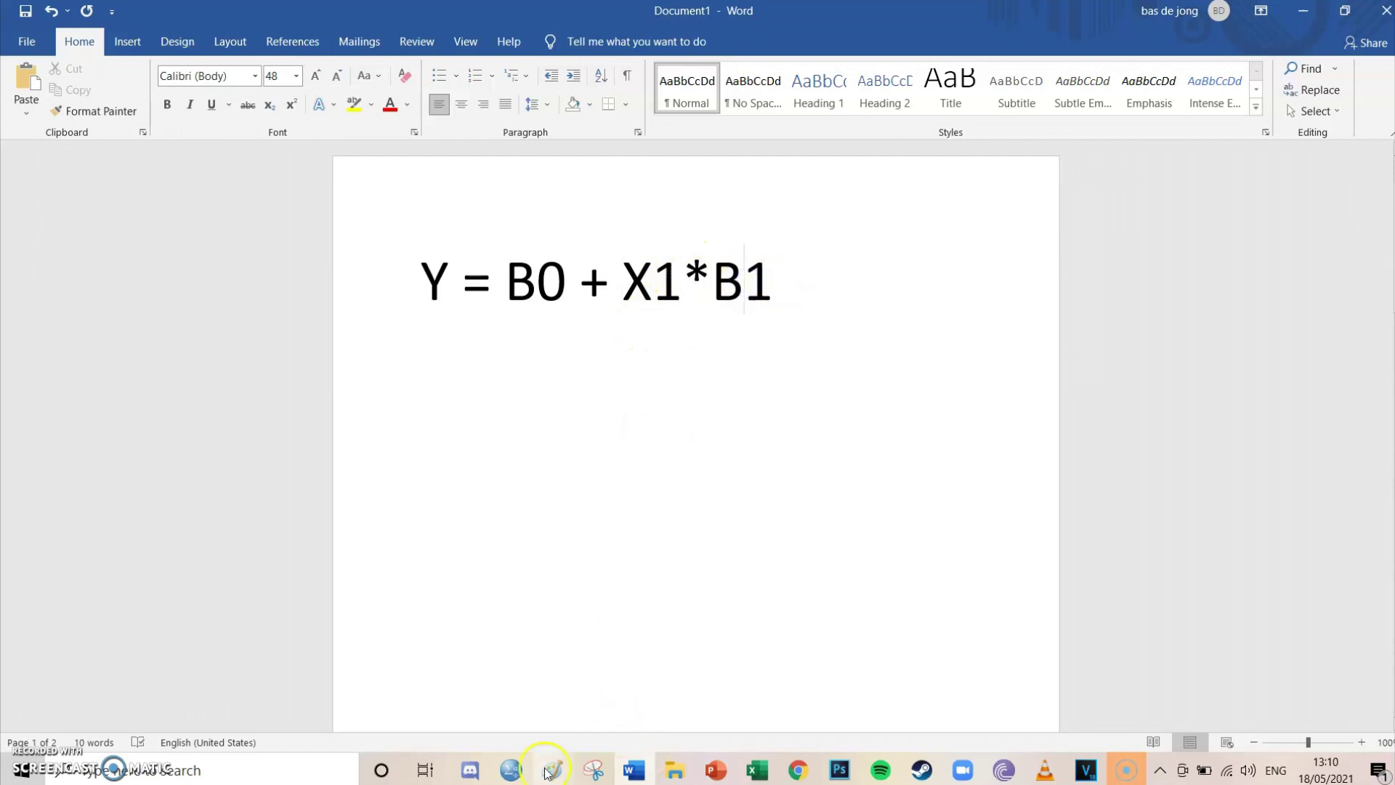
# Switch to the SPSS output viewer and examine the B values for the constant and predictors in the Coefficients table.
pyautogui.moveTo(549, 770)
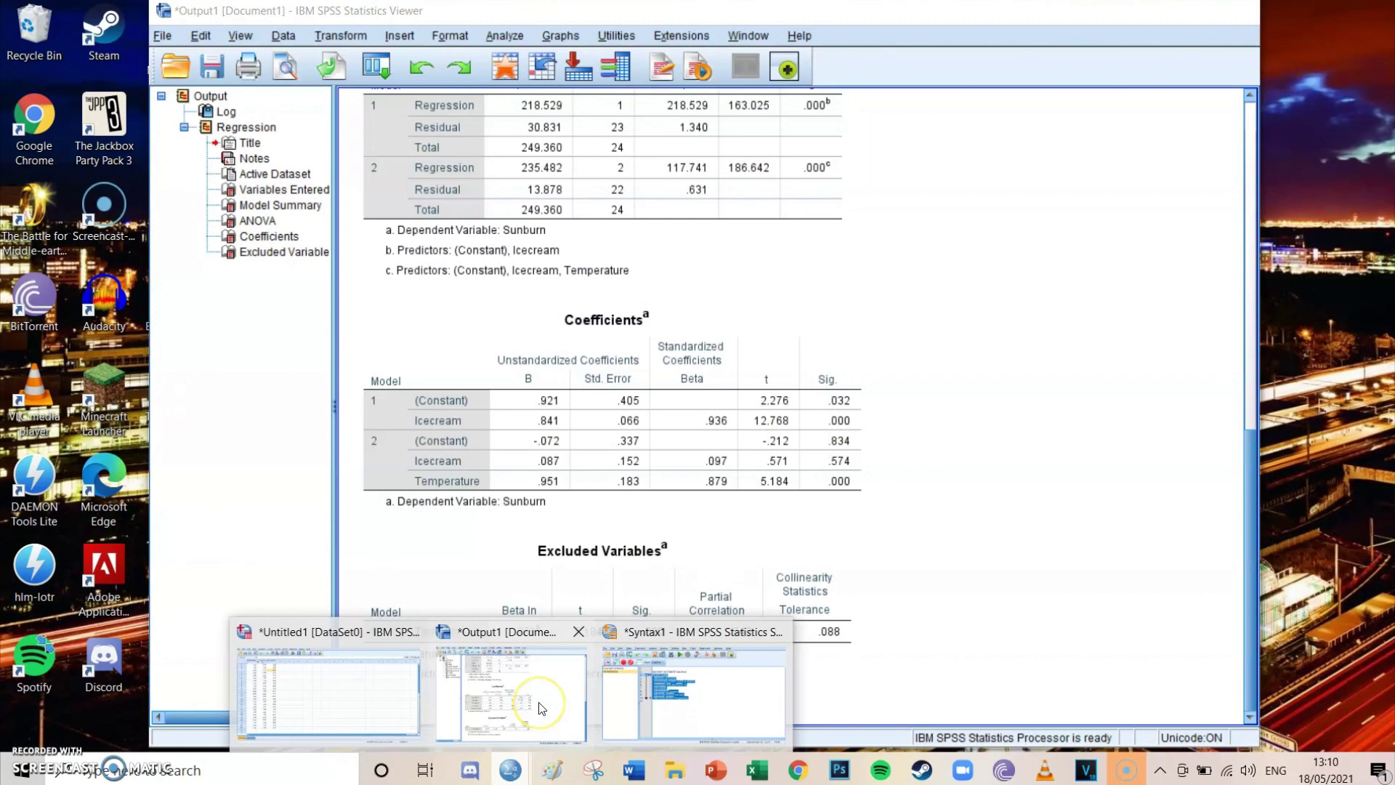
pyautogui.click(541, 708)
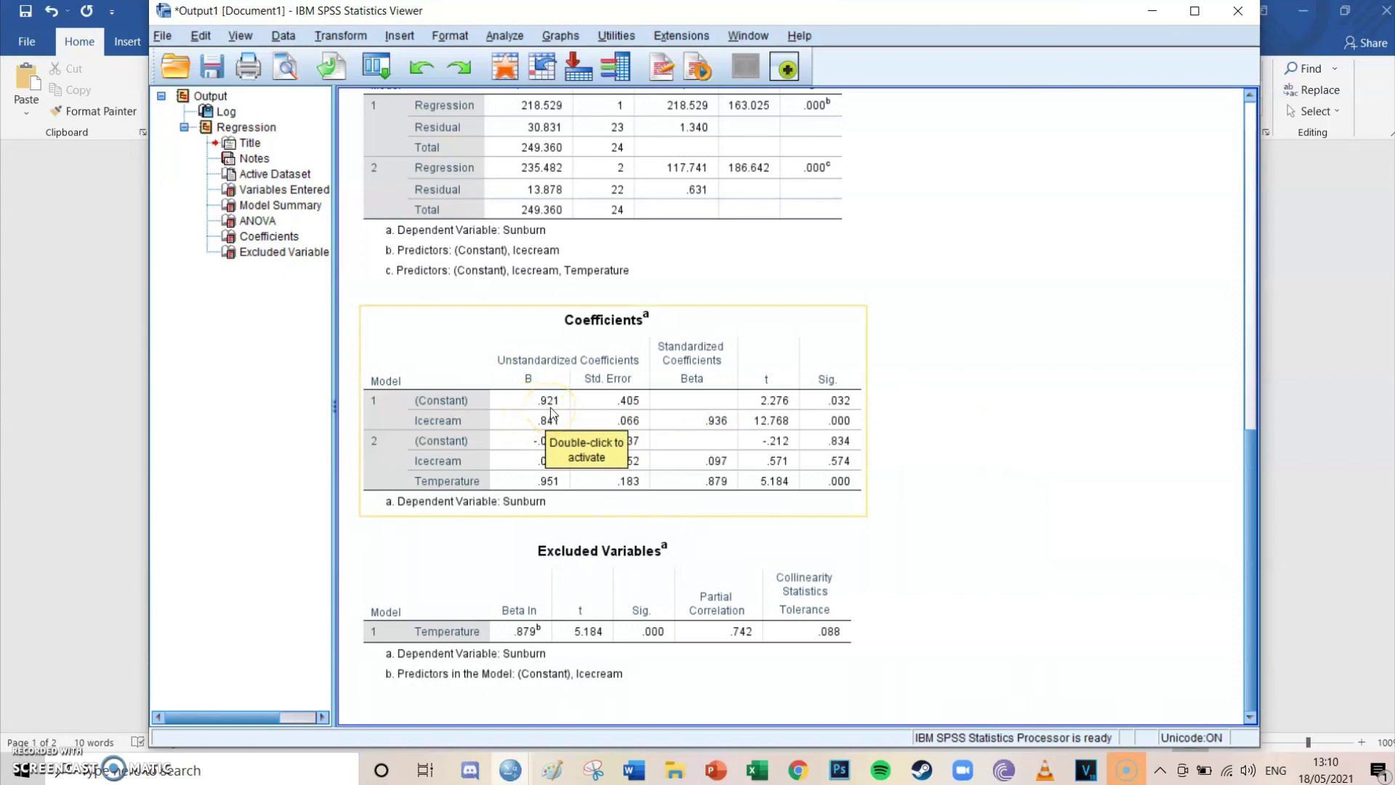
pyautogui.click(547, 412)
pyautogui.click(1034, 400)
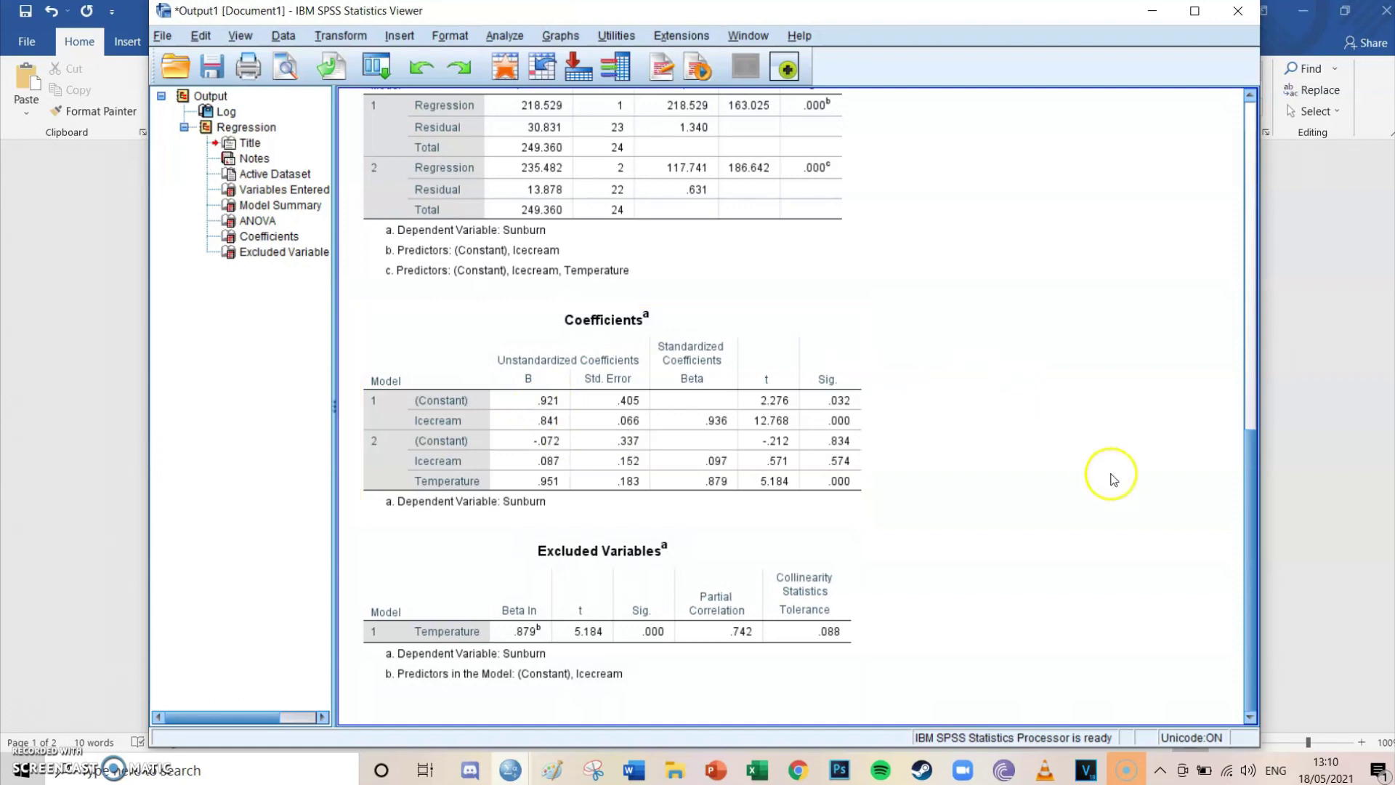
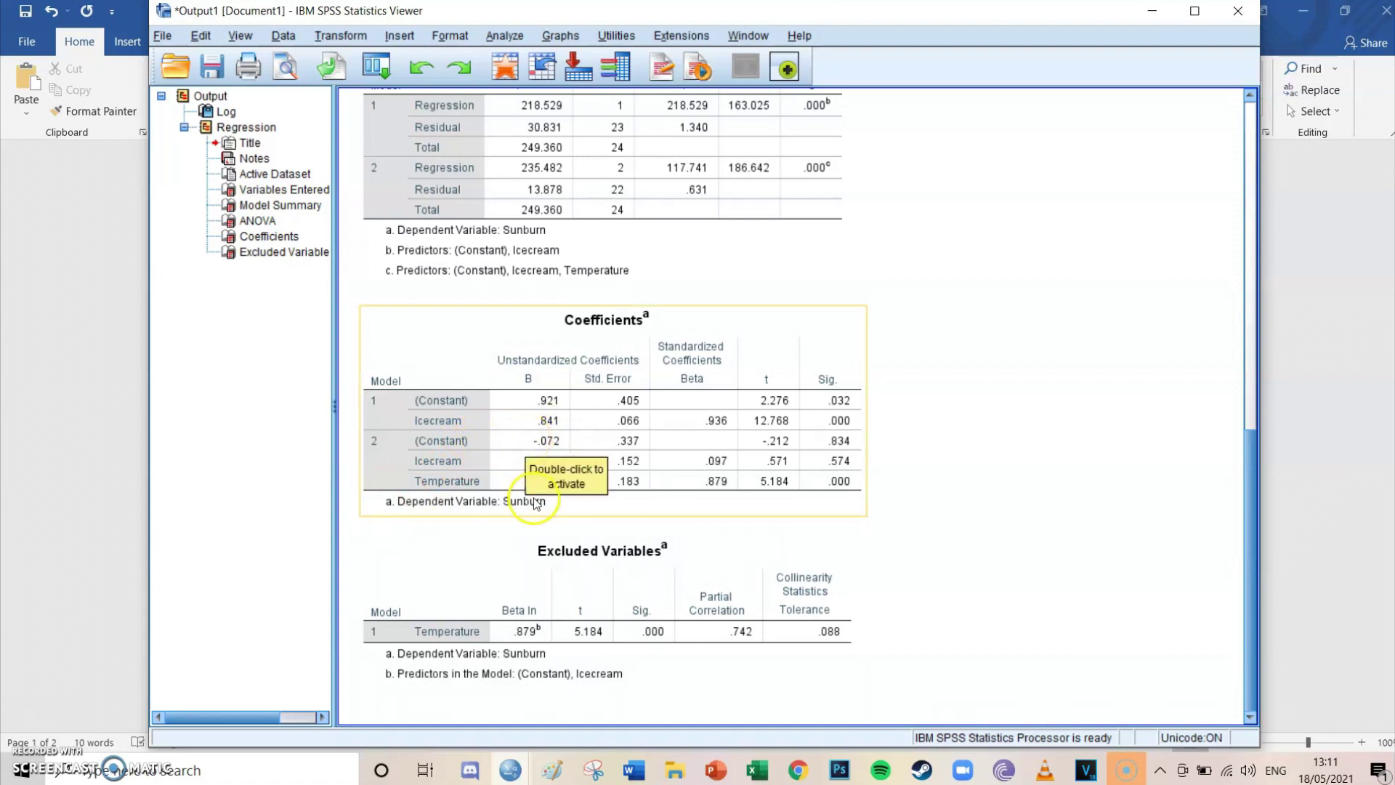
pyautogui.click(542, 556)
pyautogui.click(509, 534)
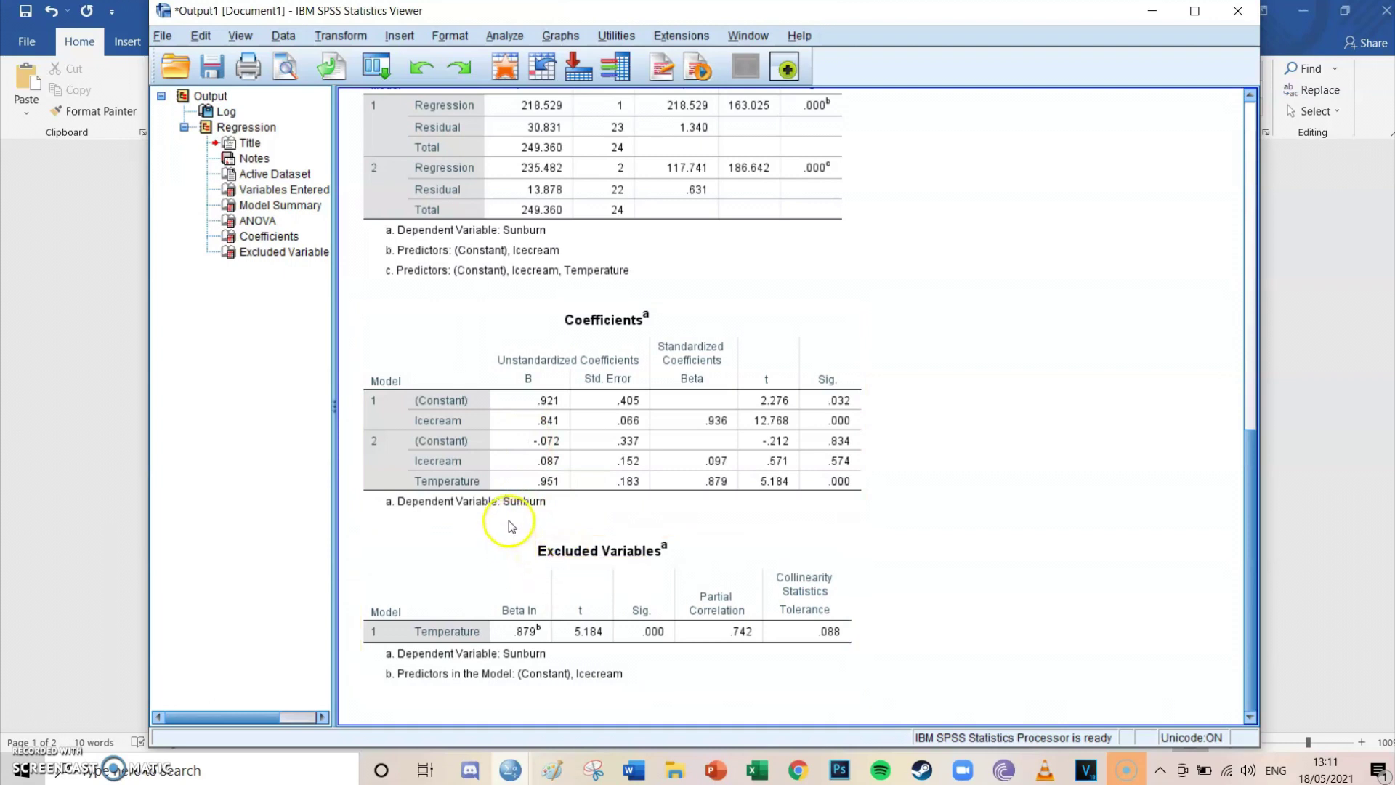
pyautogui.click(501, 508)
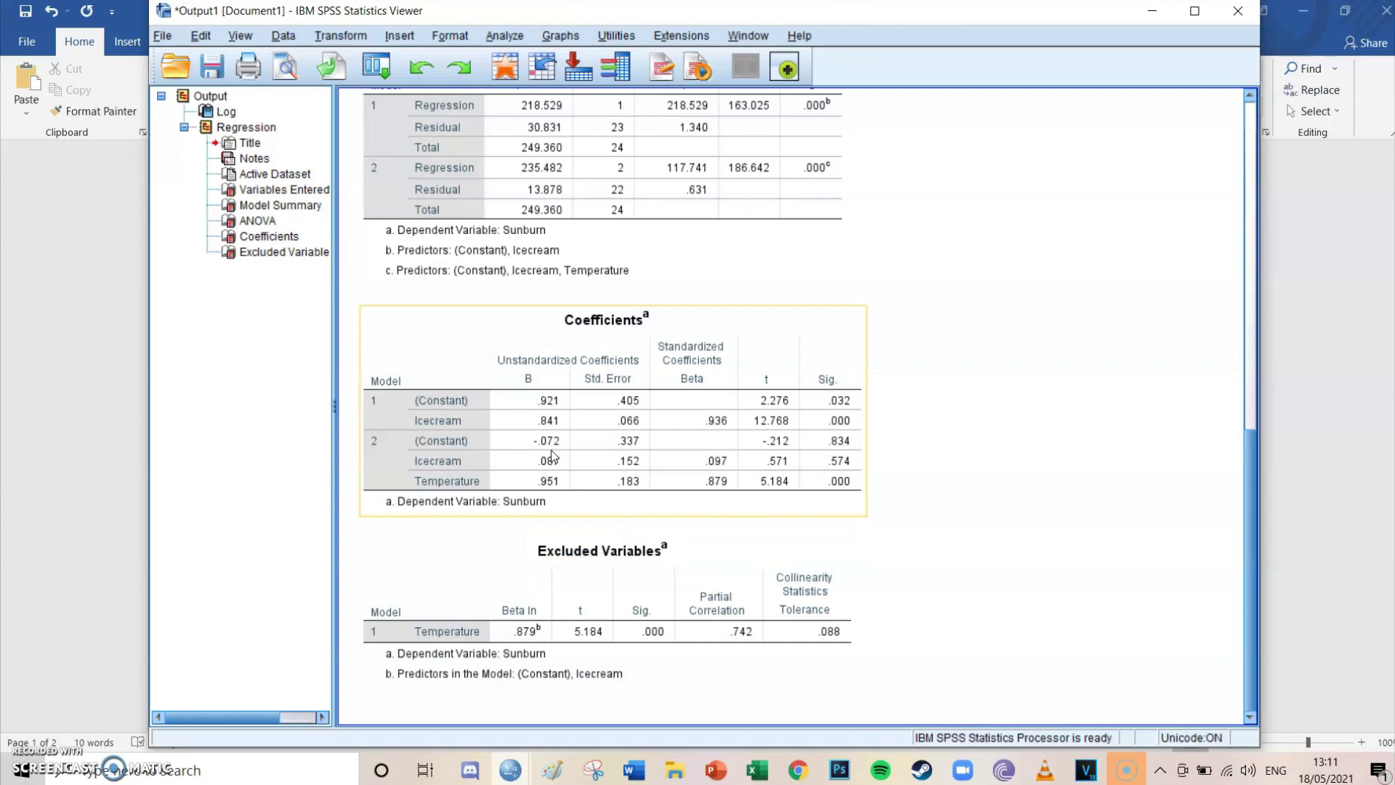
# Look at the Icecream, Temperature and Sunburn data in the Data Editor, and recheck the model 2 coefficients in the output.
pyautogui.click(512, 769)
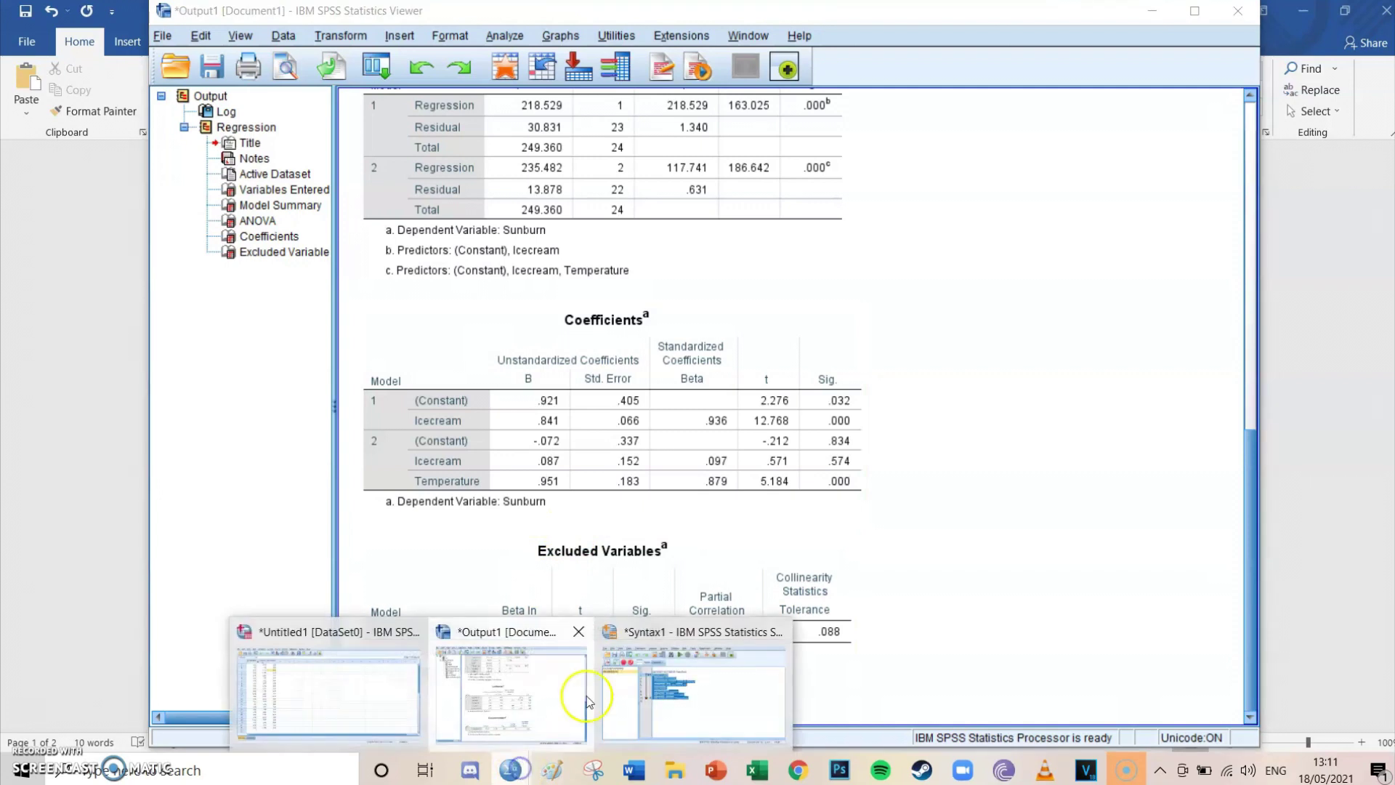
pyautogui.click(314, 694)
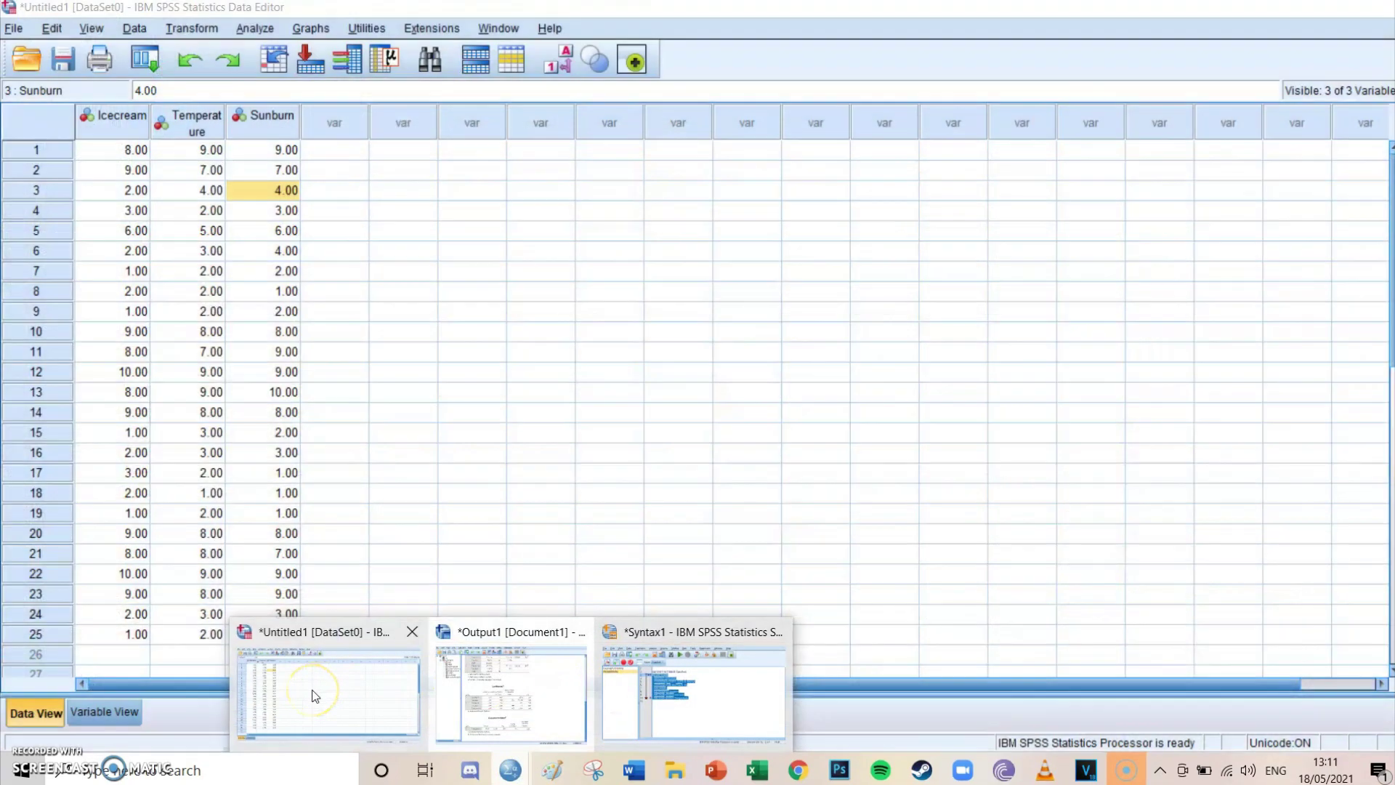
pyautogui.click(327, 695)
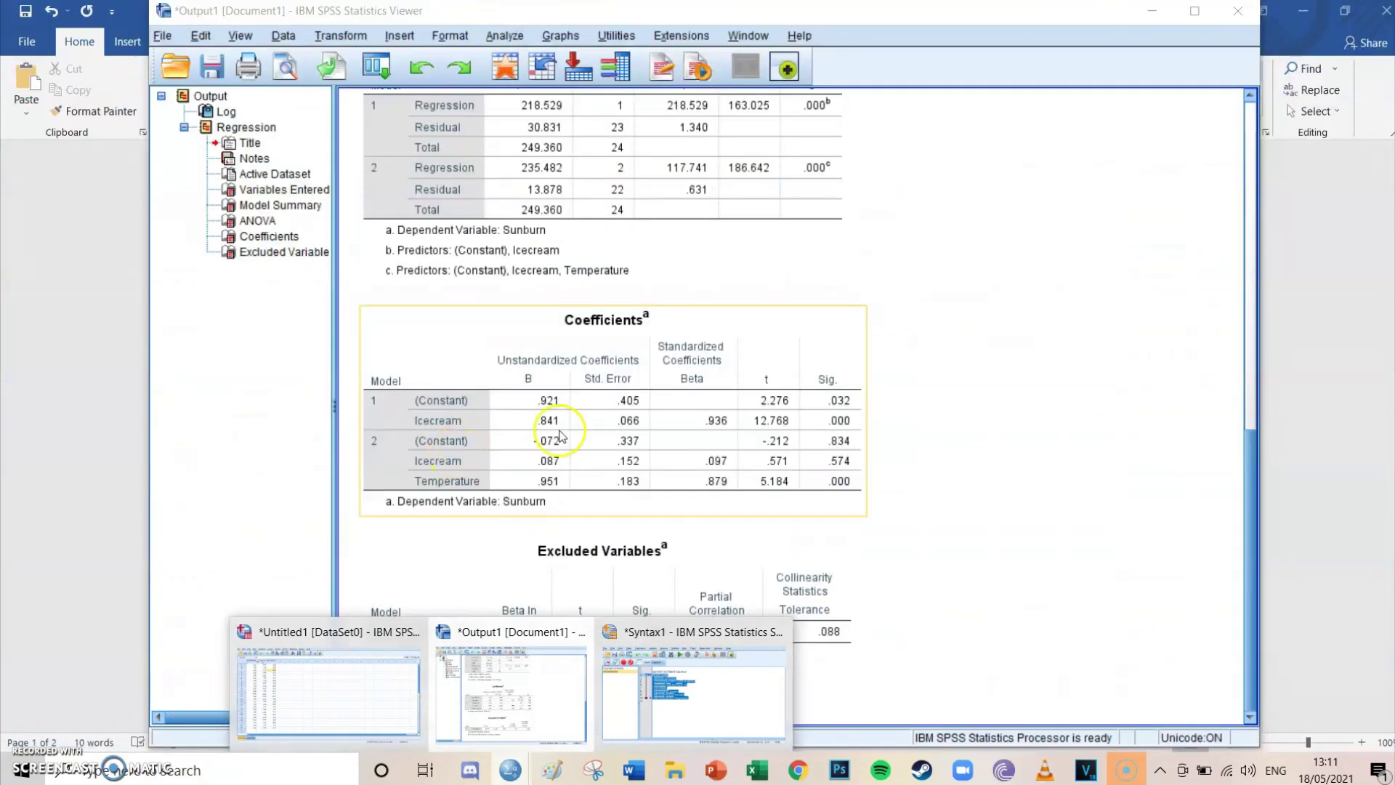
pyautogui.click(556, 457)
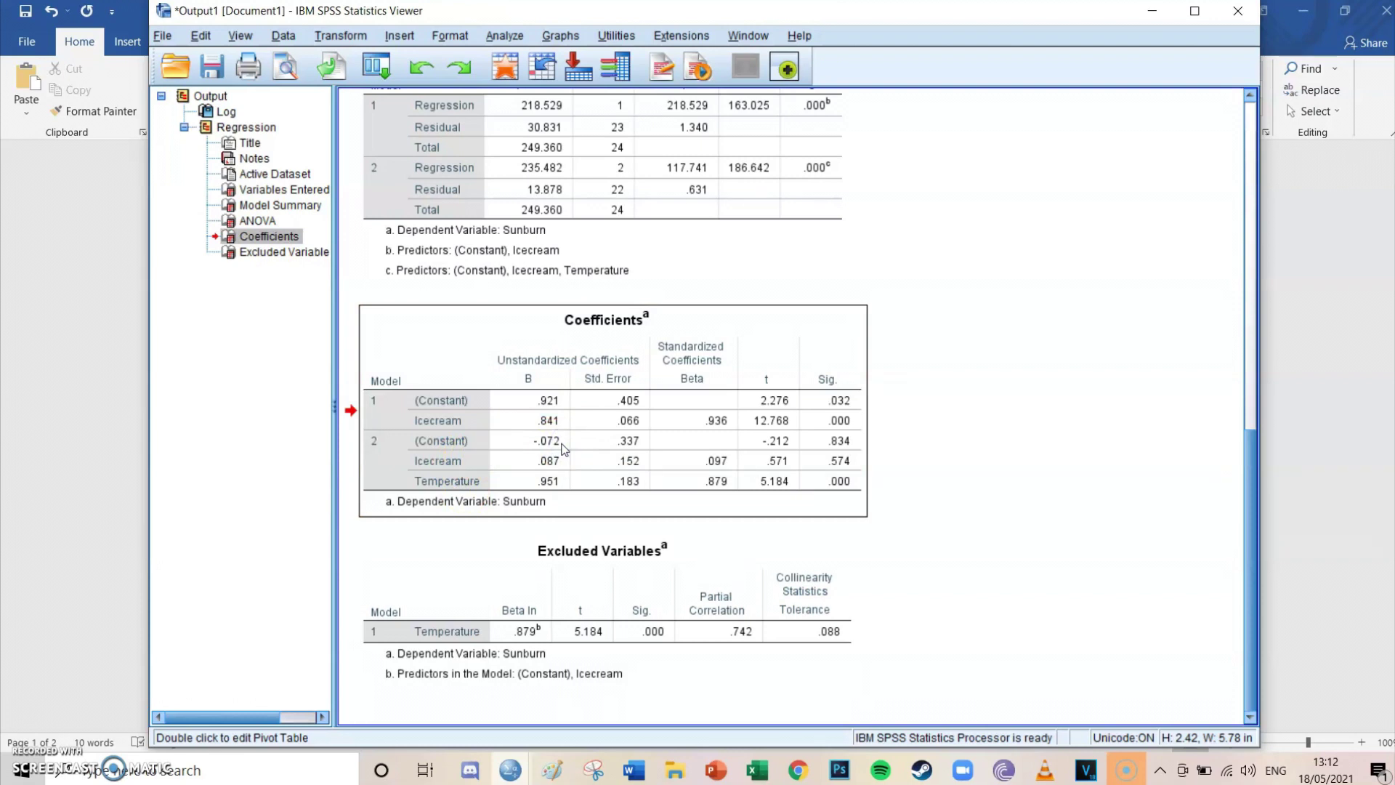
pyautogui.click(468, 488)
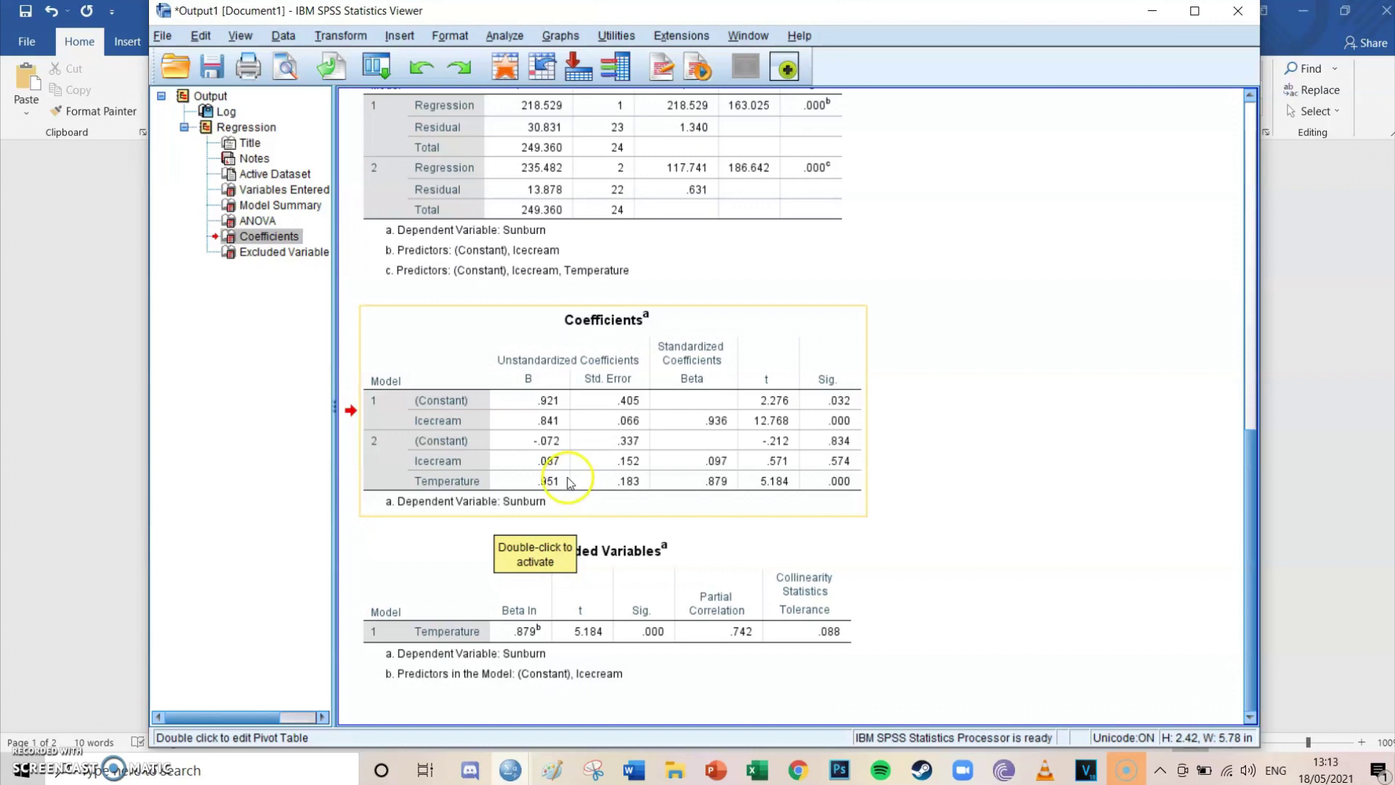
# Switch to the Word document and insert "Y =" in front of the equation B0 + X1*B1 + X2*B2 on page 2.
pyautogui.click(633, 769)
pyautogui.scroll(-10, 769, 489)
pyautogui.scroll(-3, 772, 489)
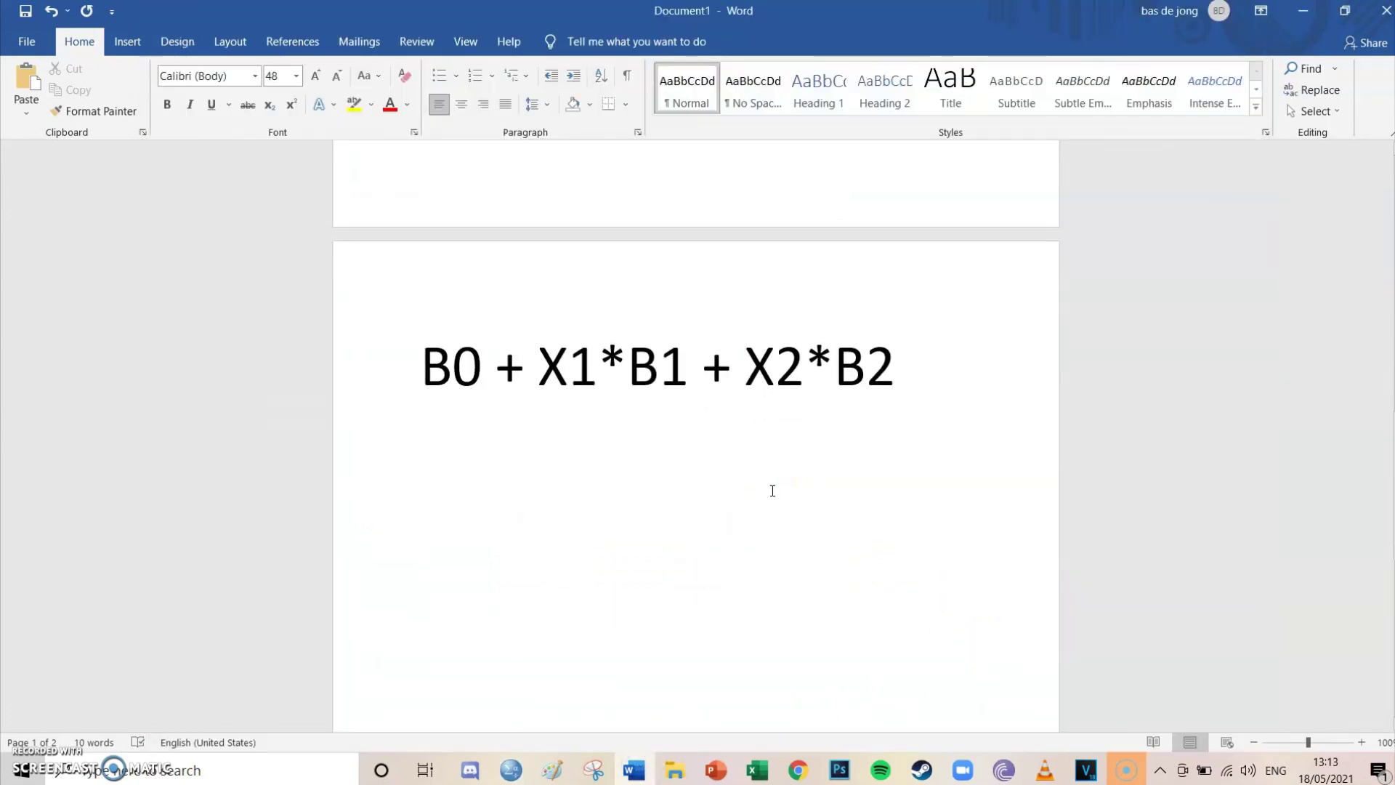
pyautogui.click(940, 398)
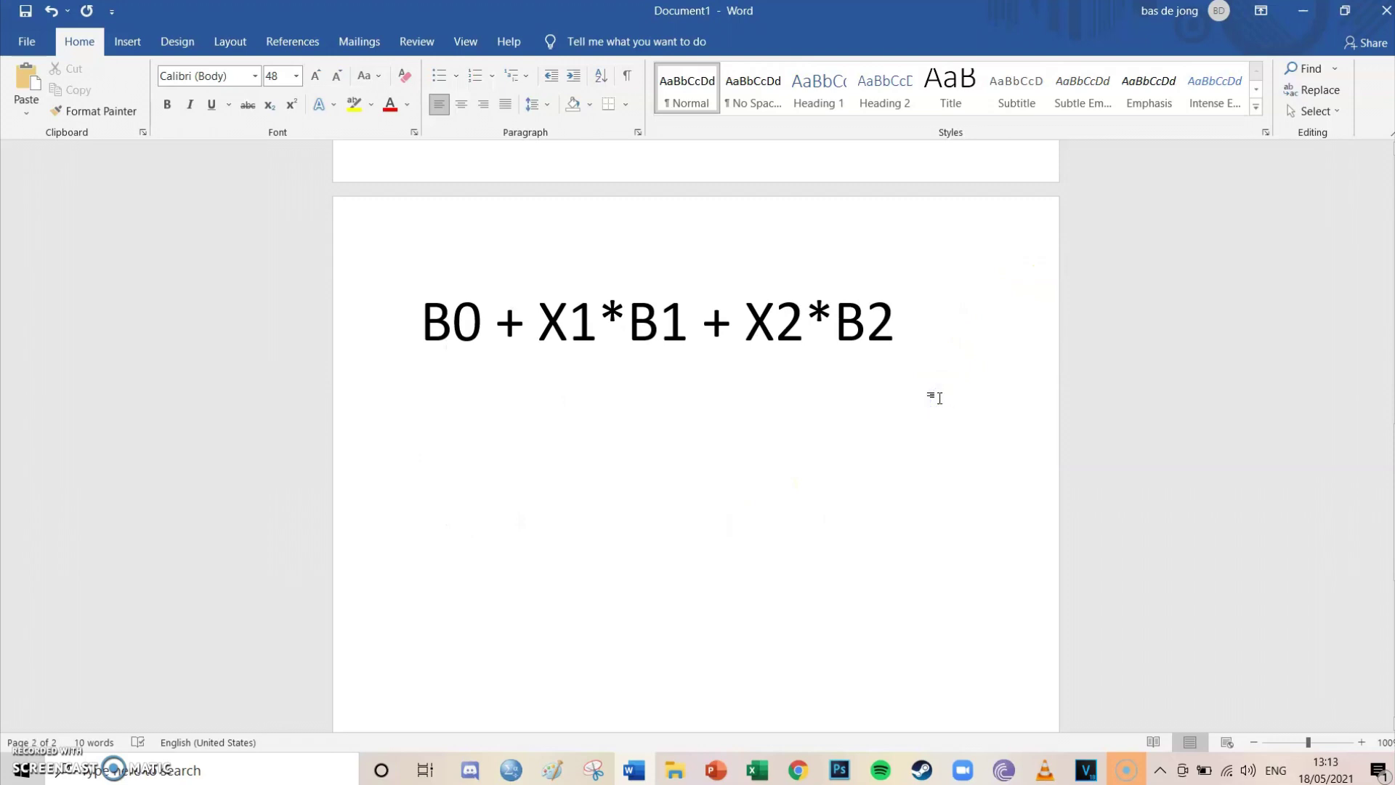
pyautogui.click(415, 317)
pyautogui.press('Left')
pyautogui.write('Y =')
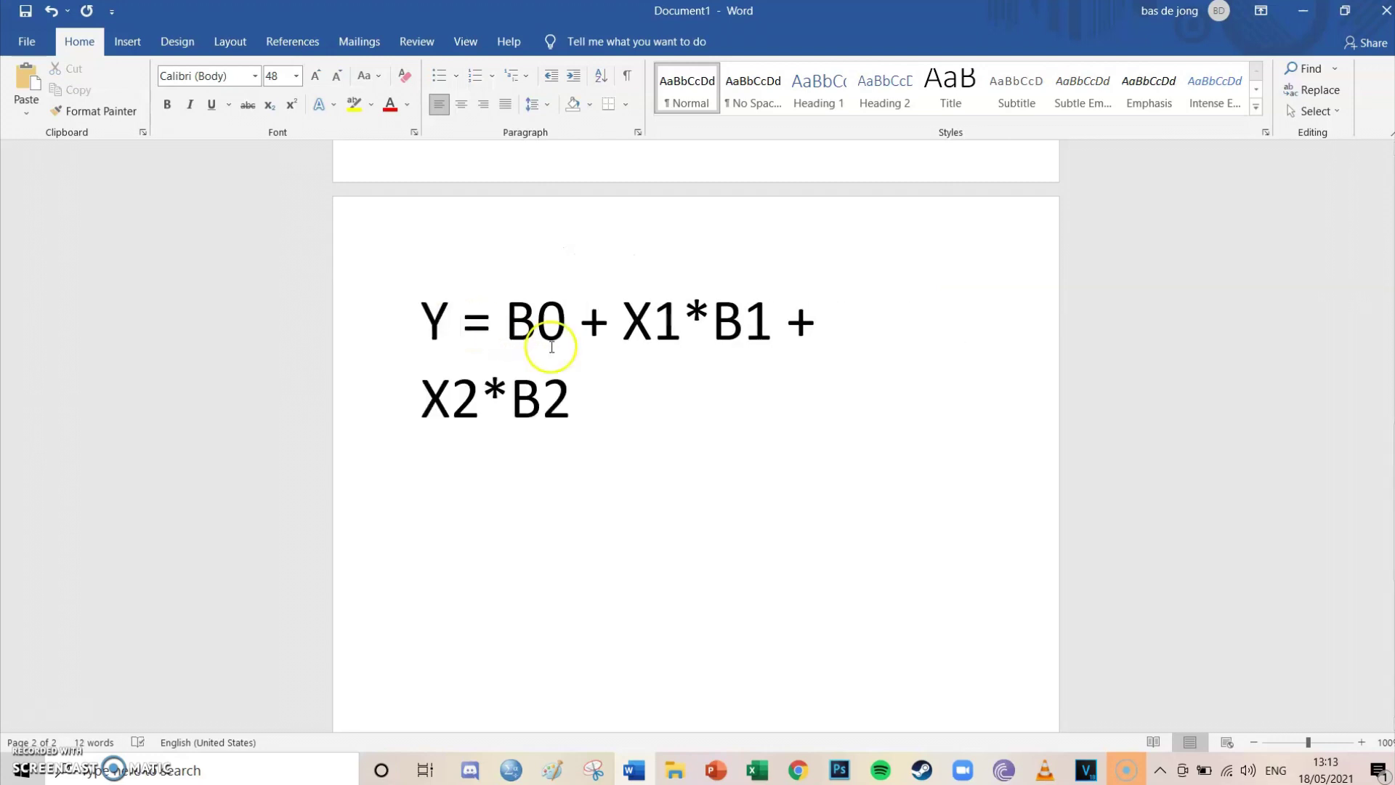
# Reduce the two-predictor equation's font size to 28 and add an empty line before it to move it back to page 2.
pyautogui.moveTo(617, 378); pyautogui.dragTo(421, 312)
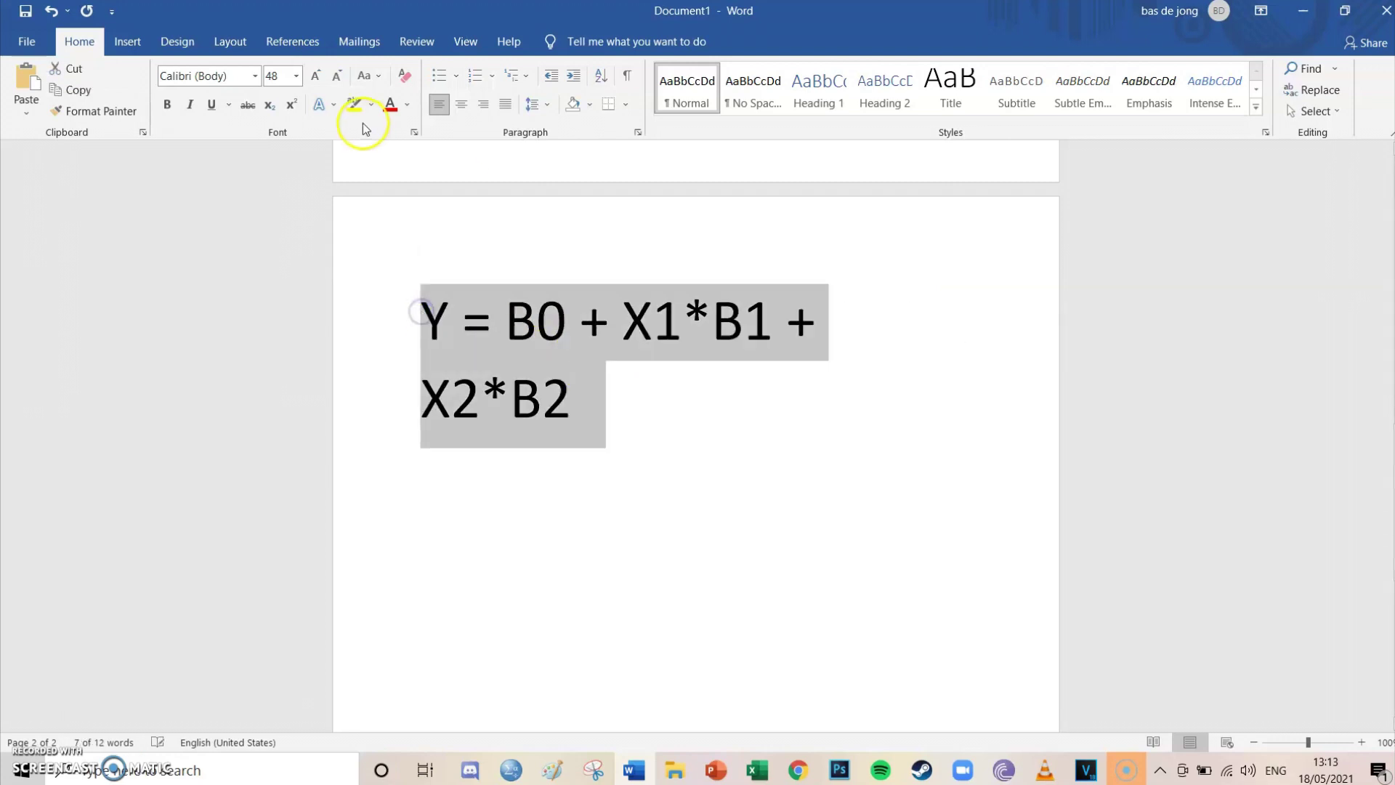
pyautogui.click(341, 77)
pyautogui.click(342, 77)
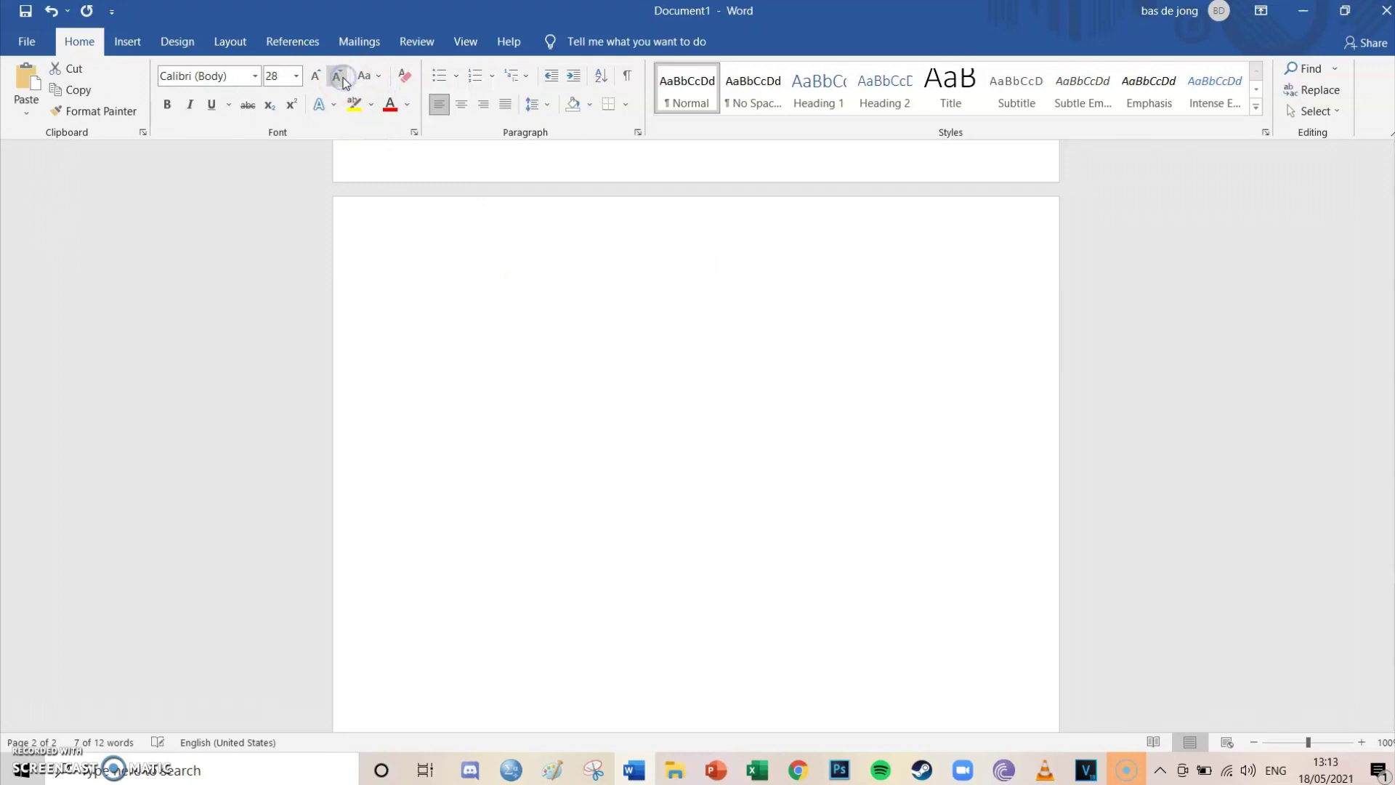
pyautogui.click(493, 275)
pyautogui.press('Return')
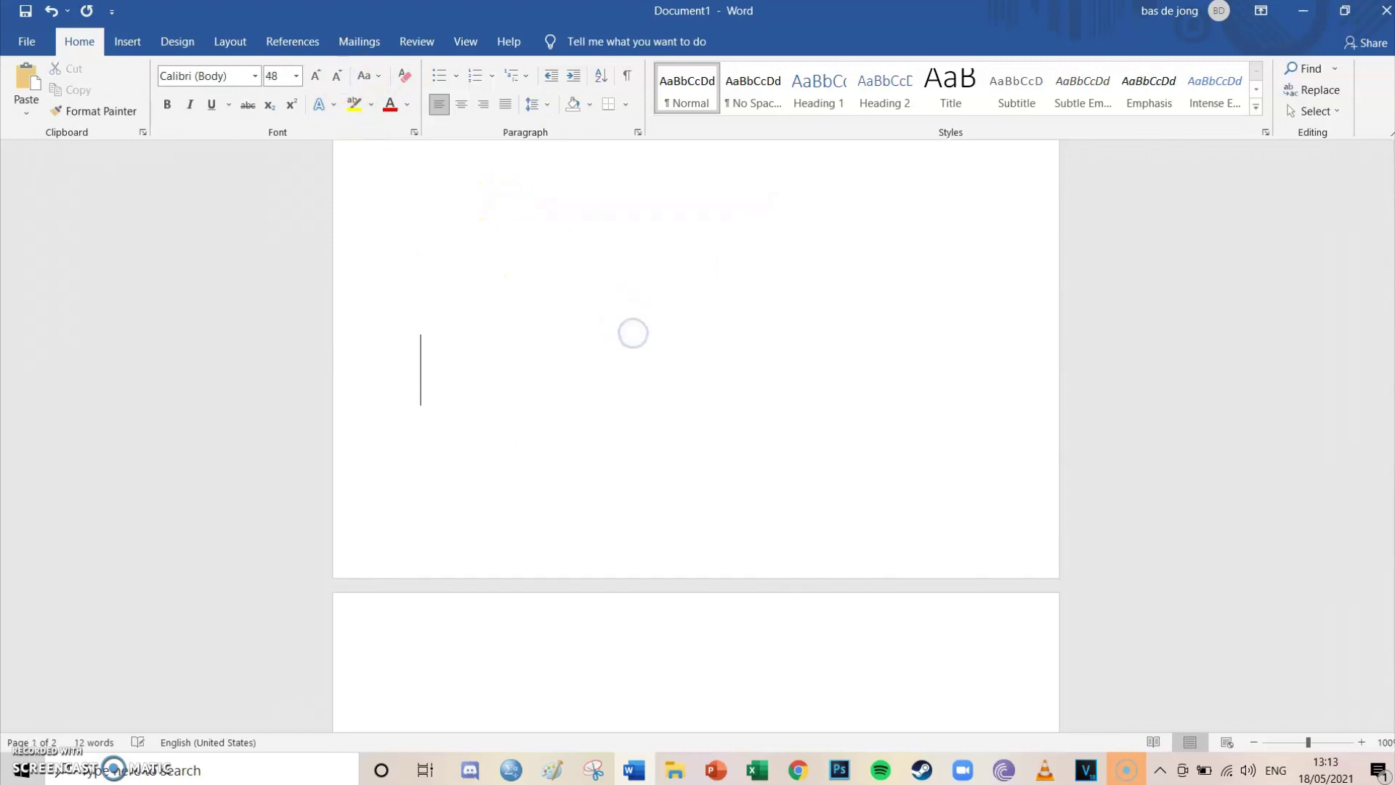
pyautogui.scroll(-3, 829, 592)
# Start a line below the two-predictor equation in font size 26 reading "Sunburns =".
pyautogui.rightClick(829, 592)
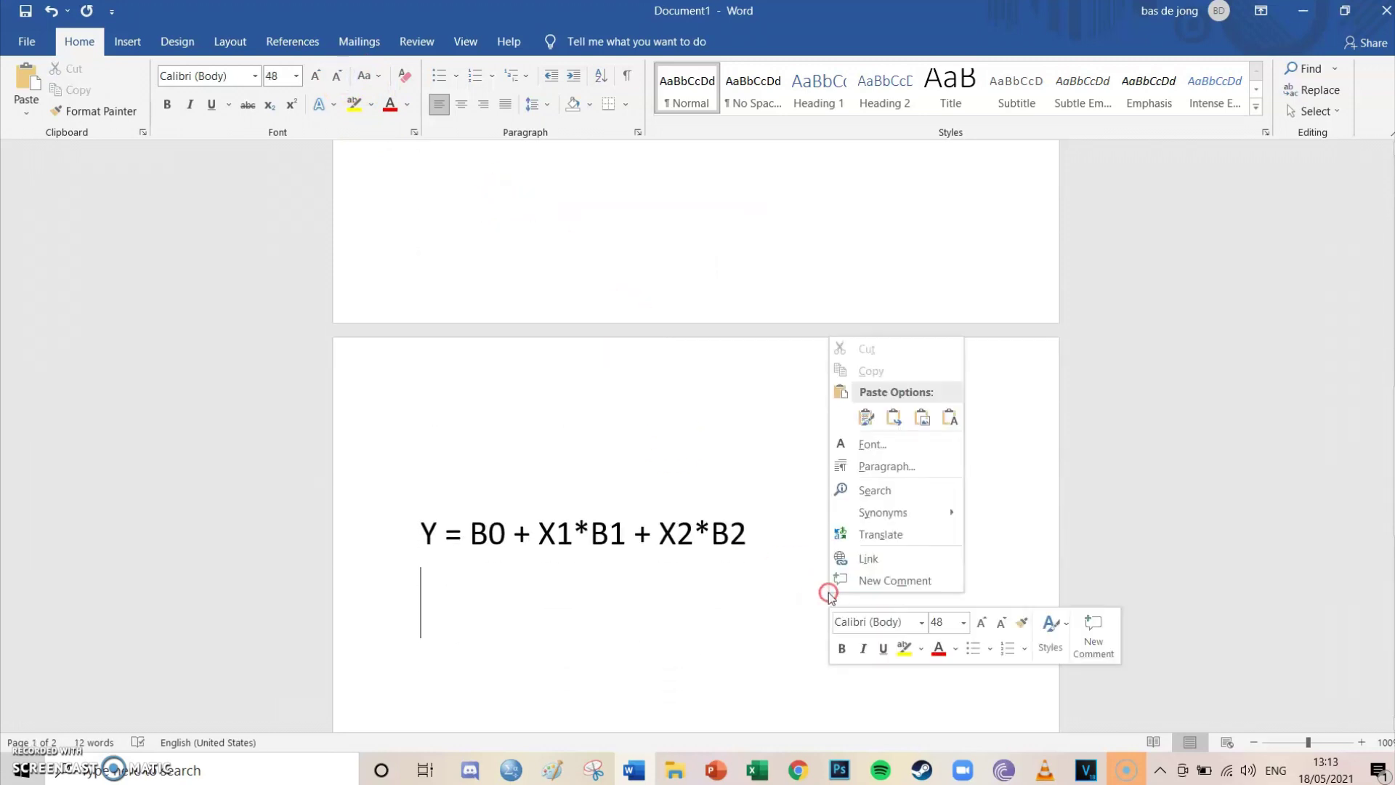
pyautogui.click(639, 641)
pyautogui.click(336, 76)
pyautogui.click(337, 75)
pyautogui.click(337, 75)
pyautogui.write('Sun')
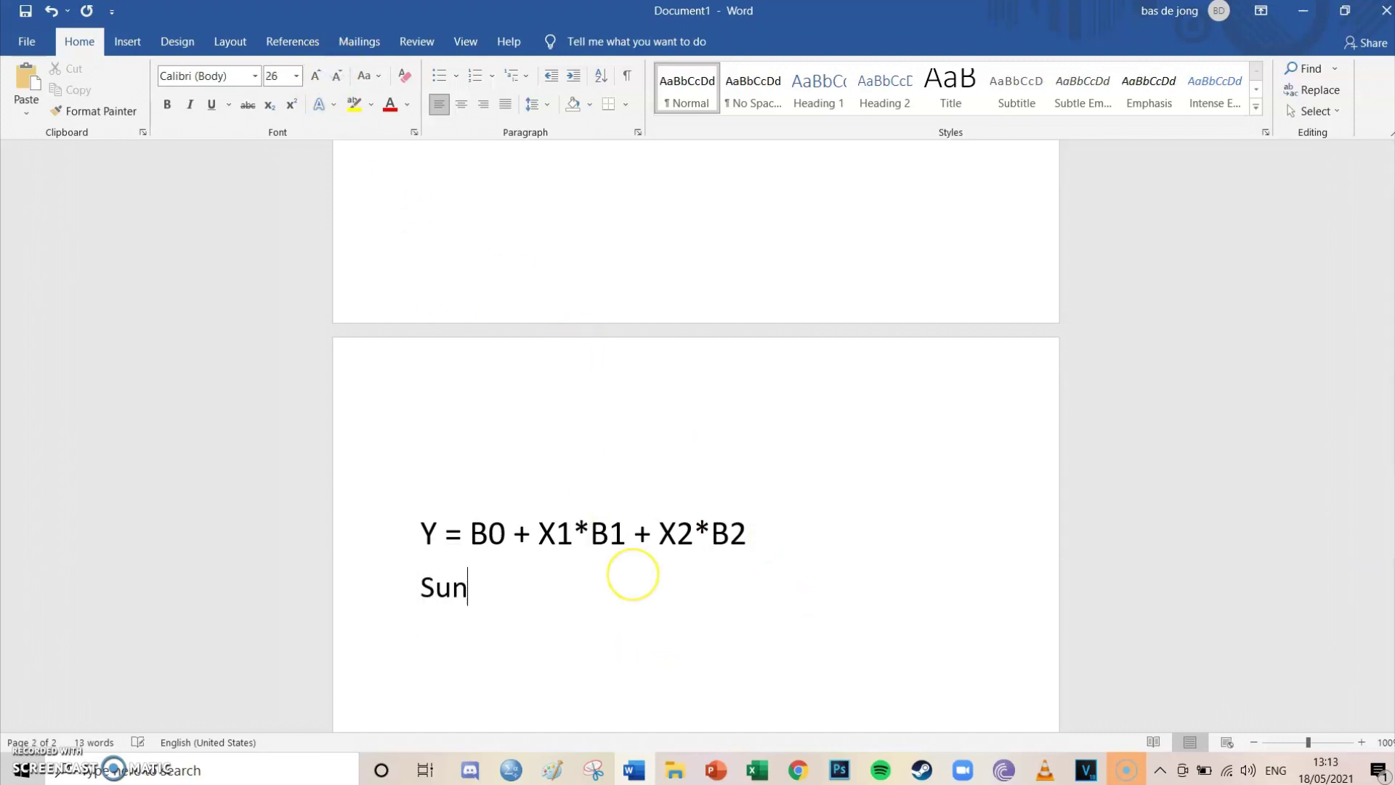
pyautogui.write('bunr')
pyautogui.press('BackSpace')
pyautogui.press('BackSpace')
pyautogui.write('rns')
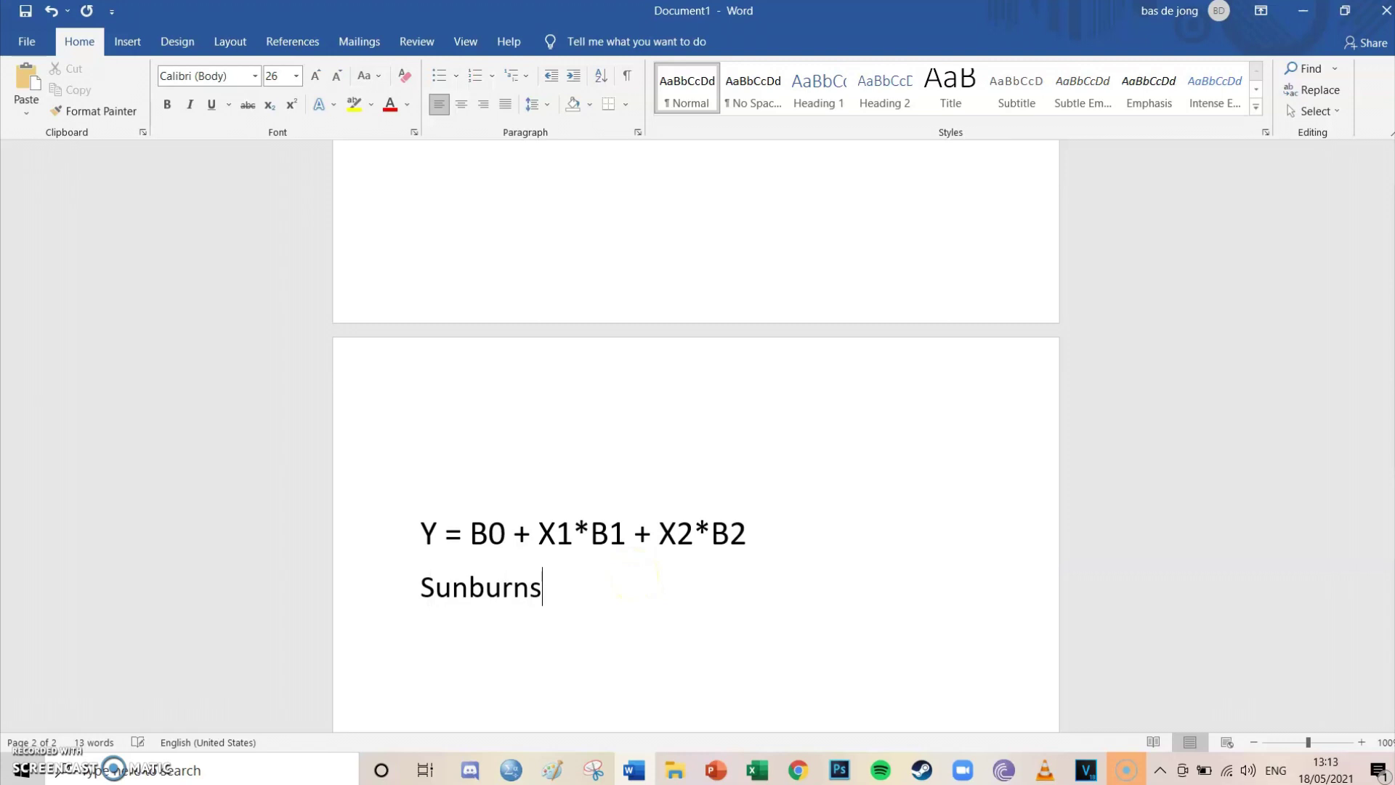
pyautogui.write(' =')
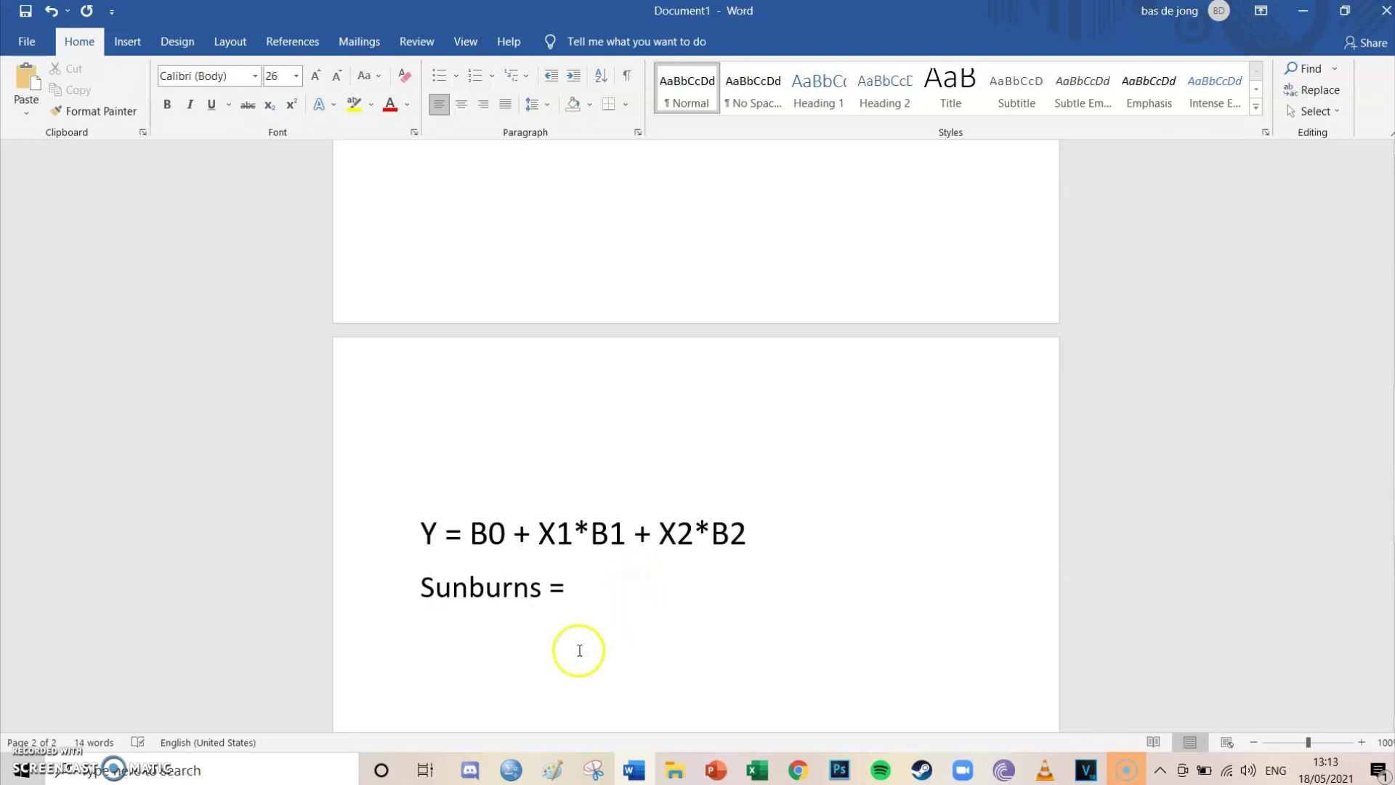
# Look up the model 2 constant in the SPSS Coefficients table and enter -0.072 after "Sunburns =" in the Word document.
pyautogui.click(508, 767)
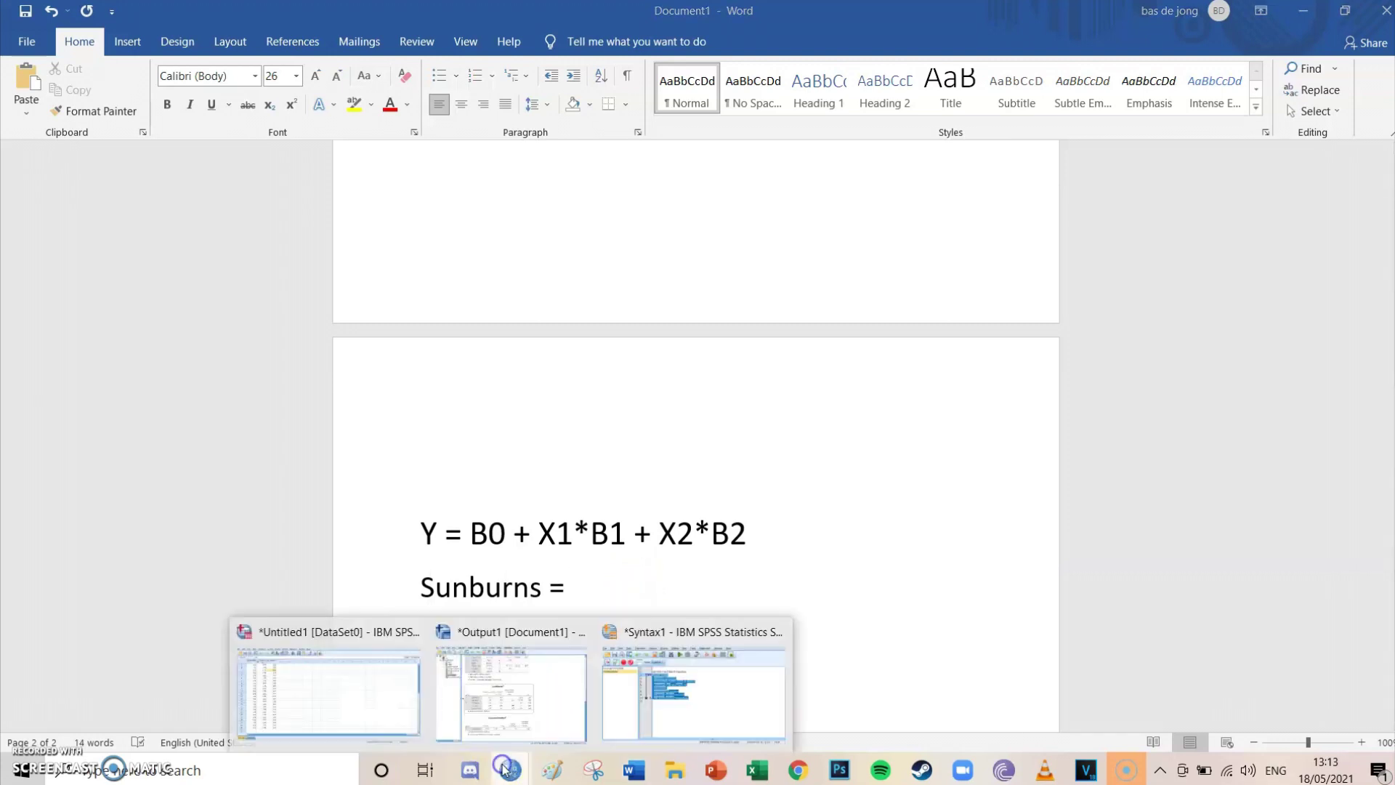
pyautogui.click(534, 685)
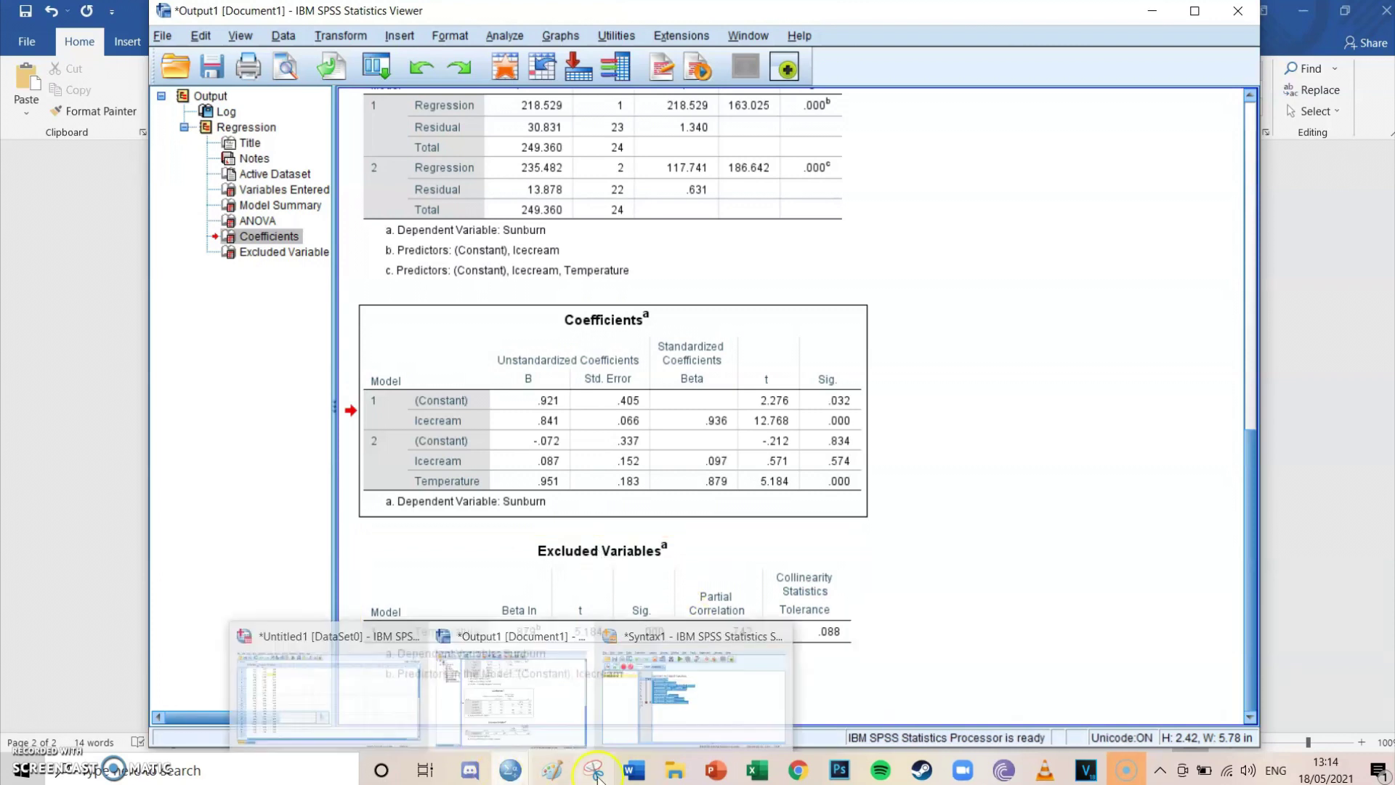
pyautogui.click(634, 770)
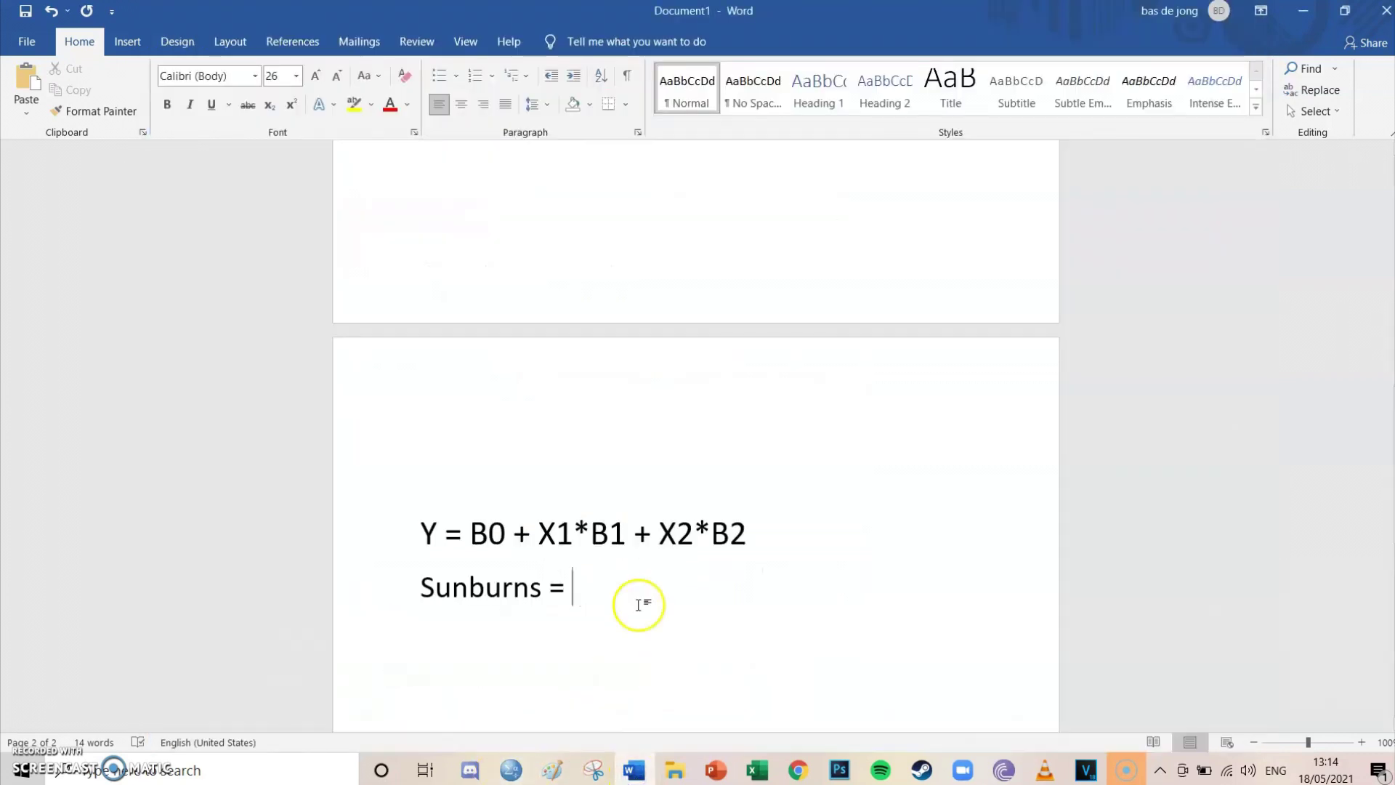
pyautogui.scroll(-1, 638, 605)
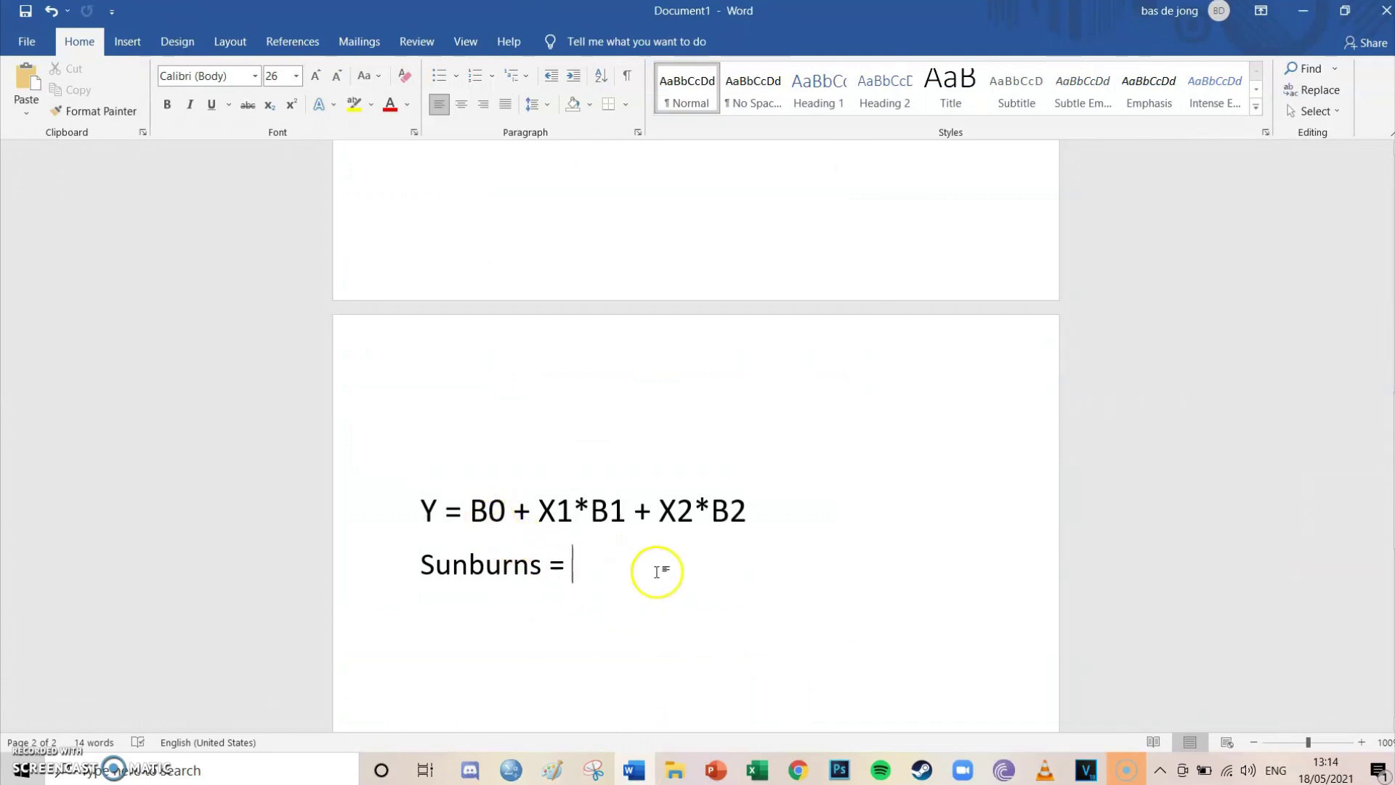
pyautogui.write('-0.072')
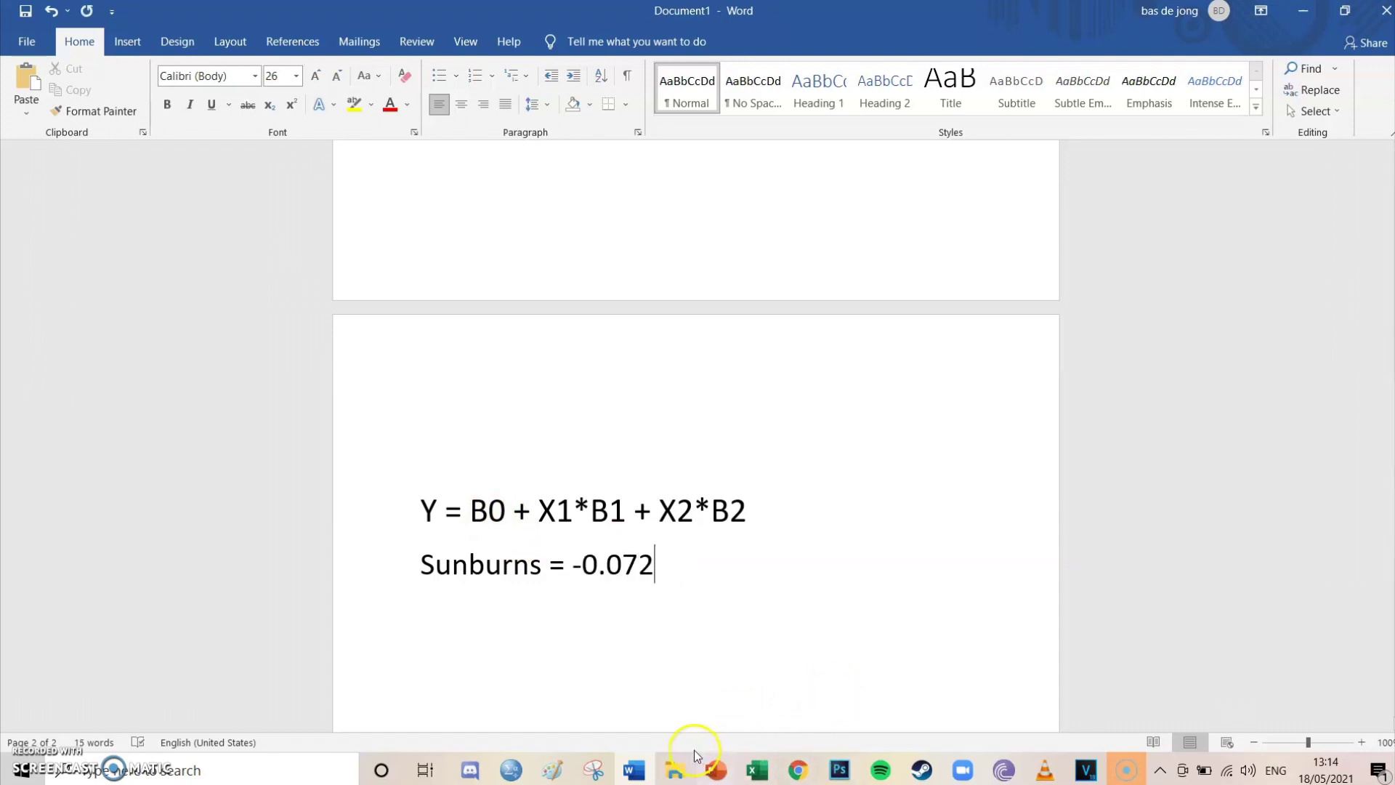
# Look up the model 2 Icecream coefficient in the SPSS output and append "+ 5*0.087 +" to the Sunburns equation in Word.
pyautogui.moveTo(512, 770)
pyautogui.moveTo(539, 704)
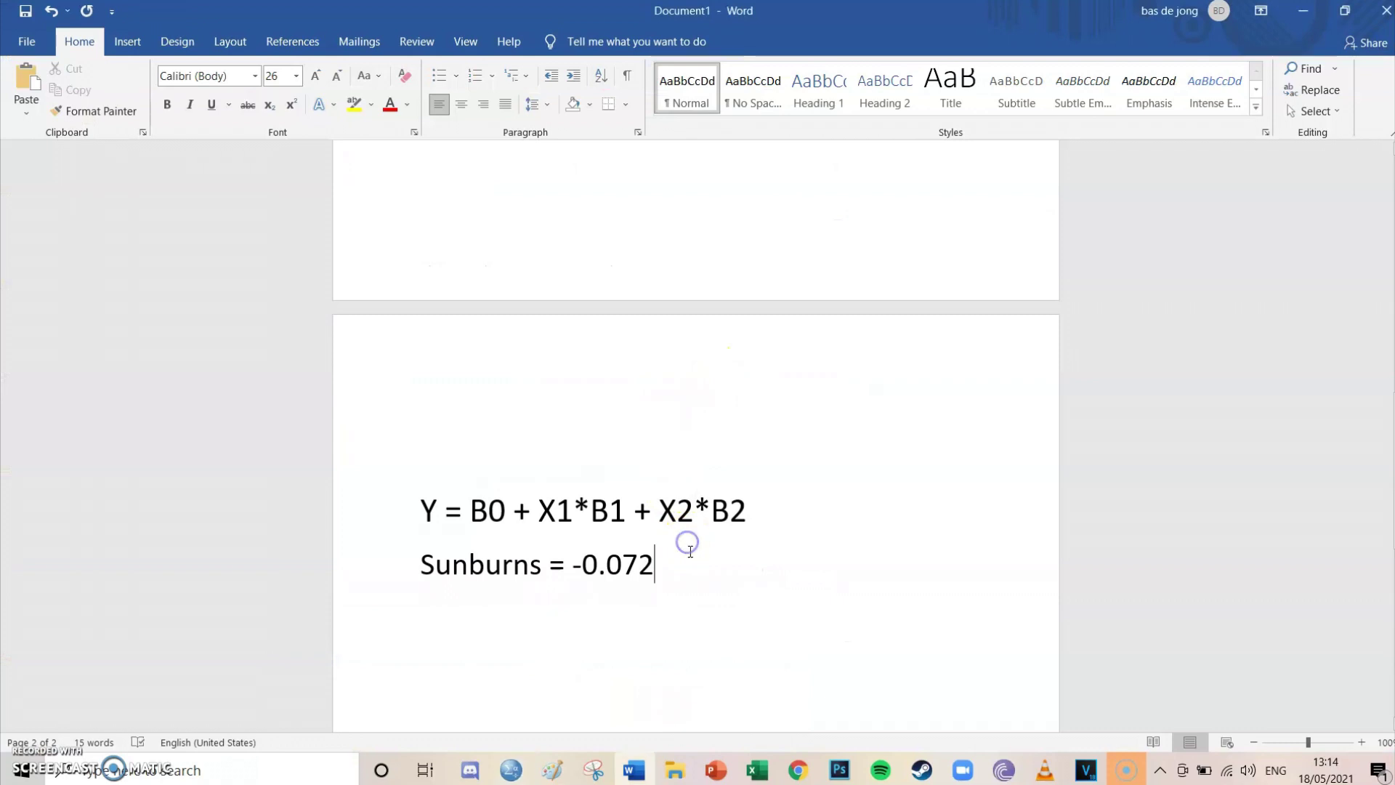
pyautogui.write('+ 5')
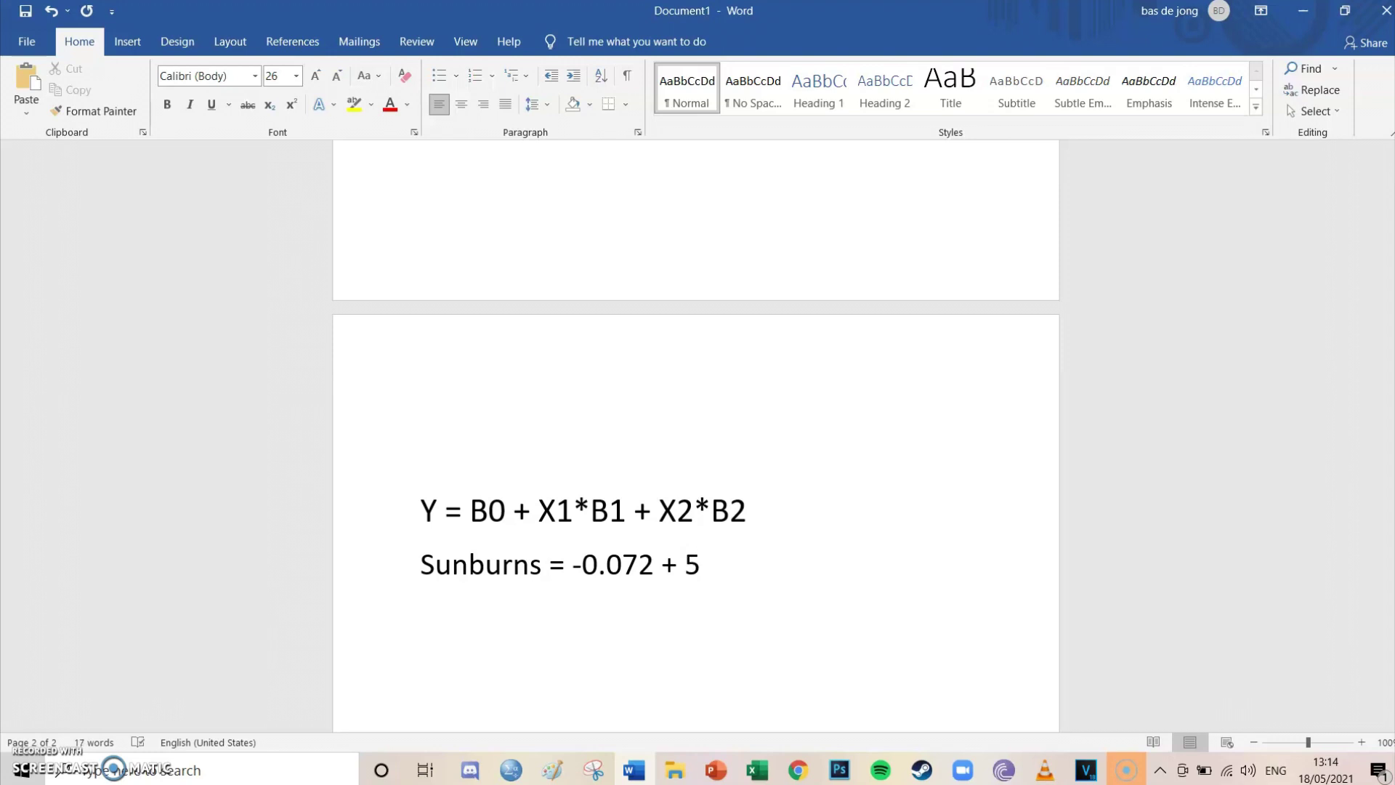
pyautogui.write('*')
pyautogui.click(799, 769)
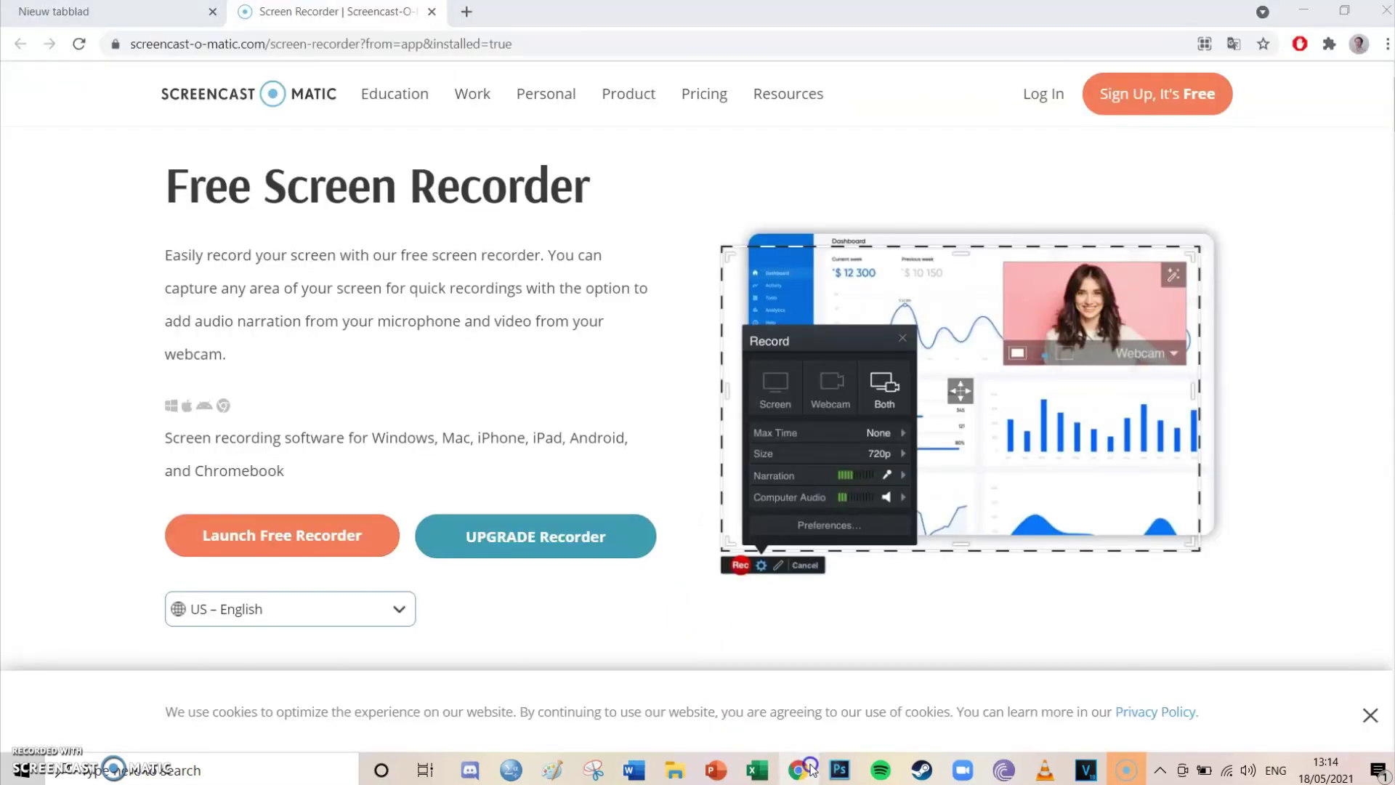
pyautogui.click(799, 769)
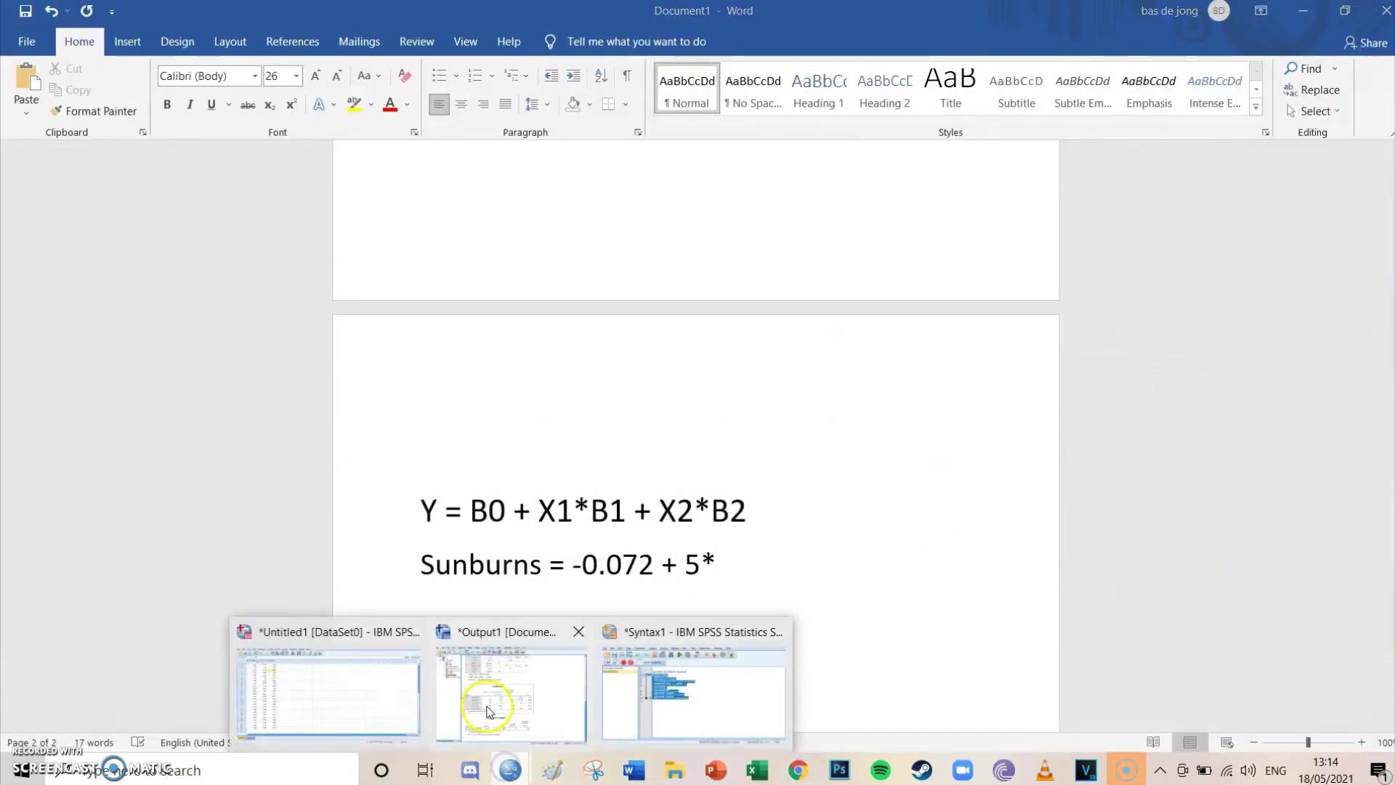
pyautogui.moveTo(494, 701)
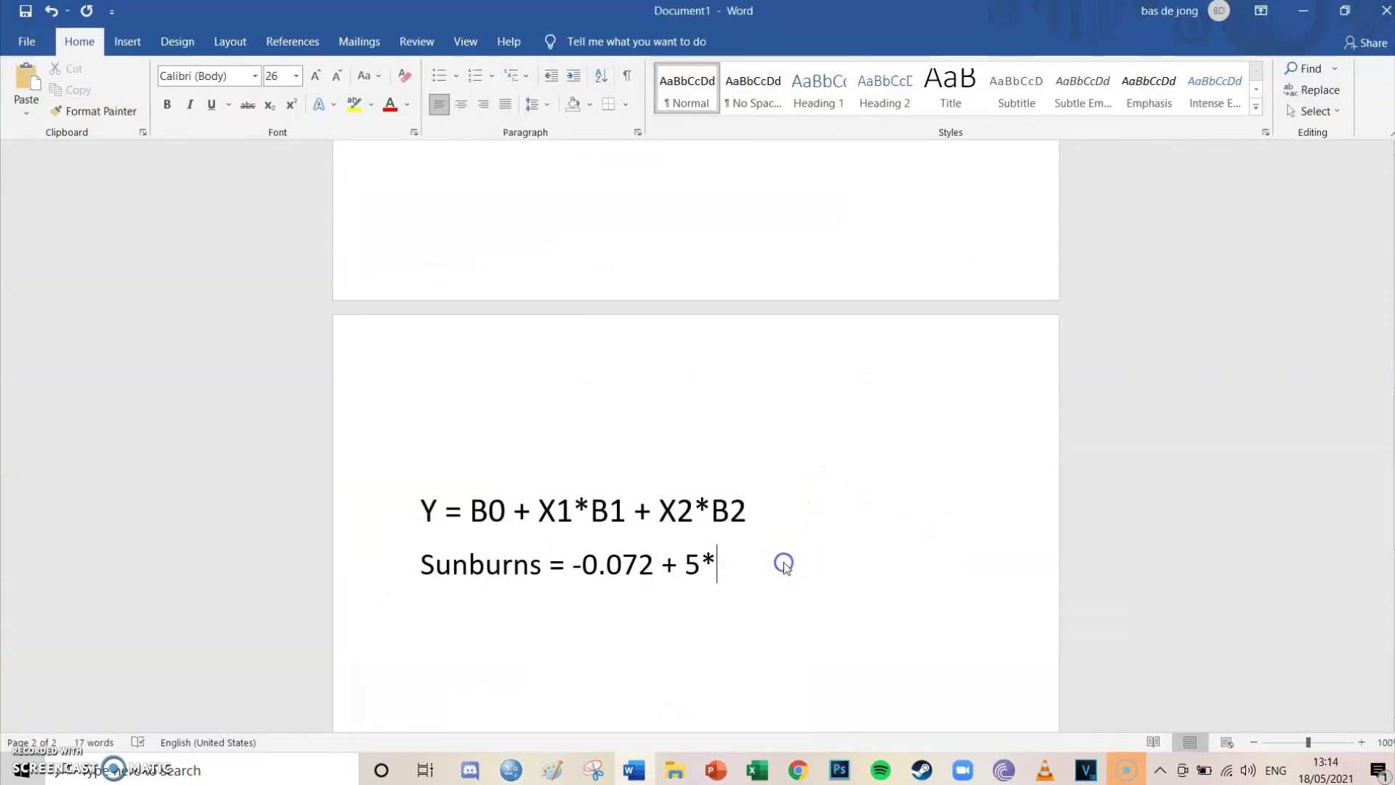
pyautogui.write('0.087 +')
# Look up the model 2 Temperature coefficient in the SPSS output and complete the Word equation with "8*0.951" and the result "=7.971".
pyautogui.click(611, 531)
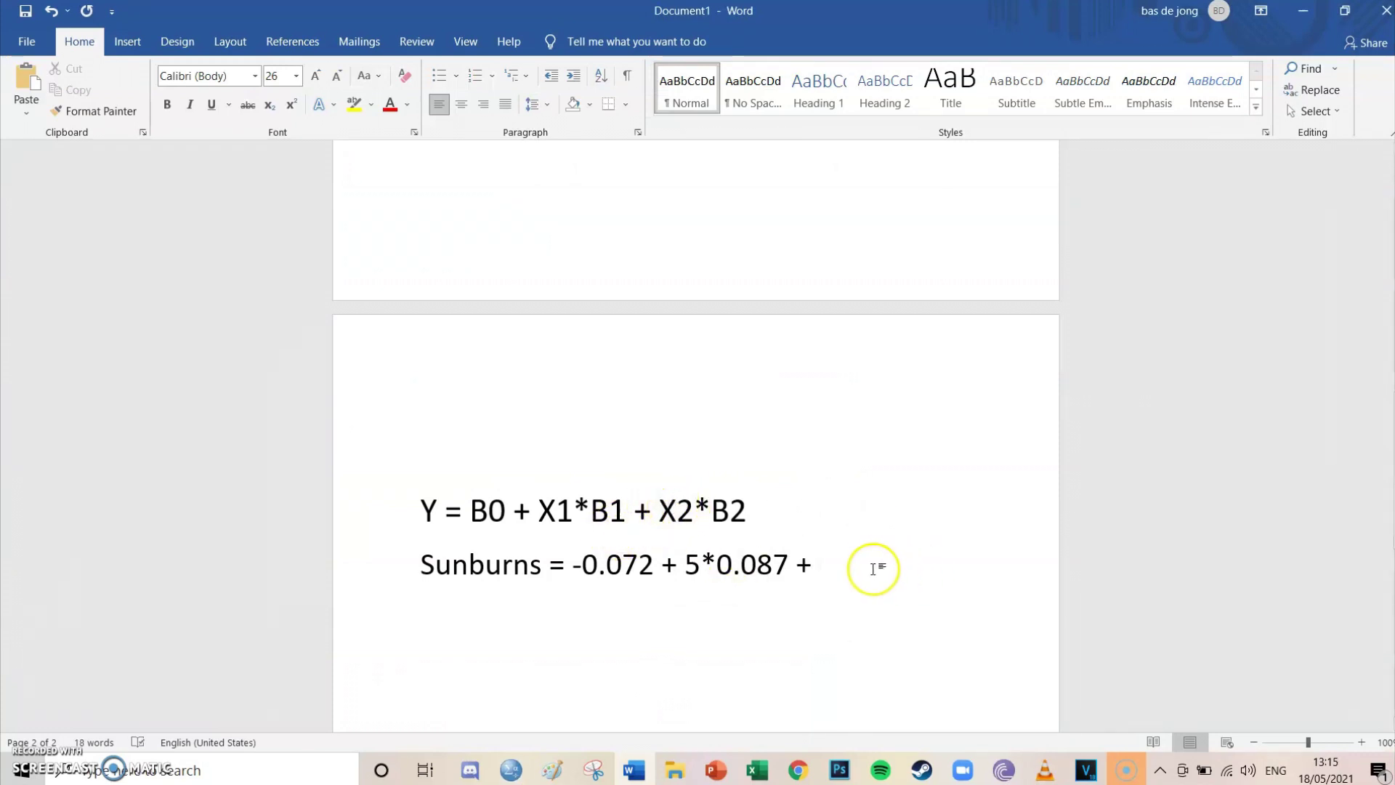
pyautogui.write('8')
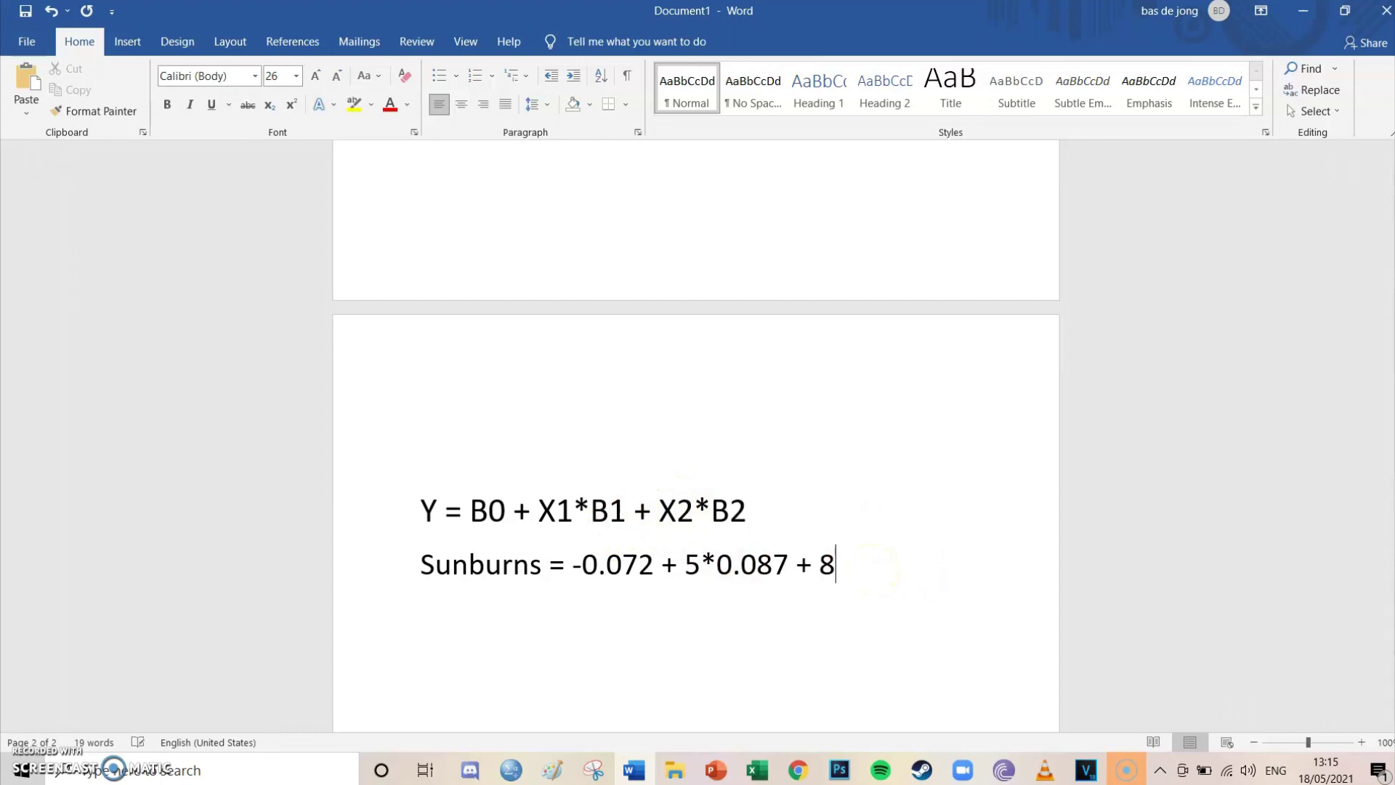
pyautogui.write('*')
pyautogui.moveTo(502, 665)
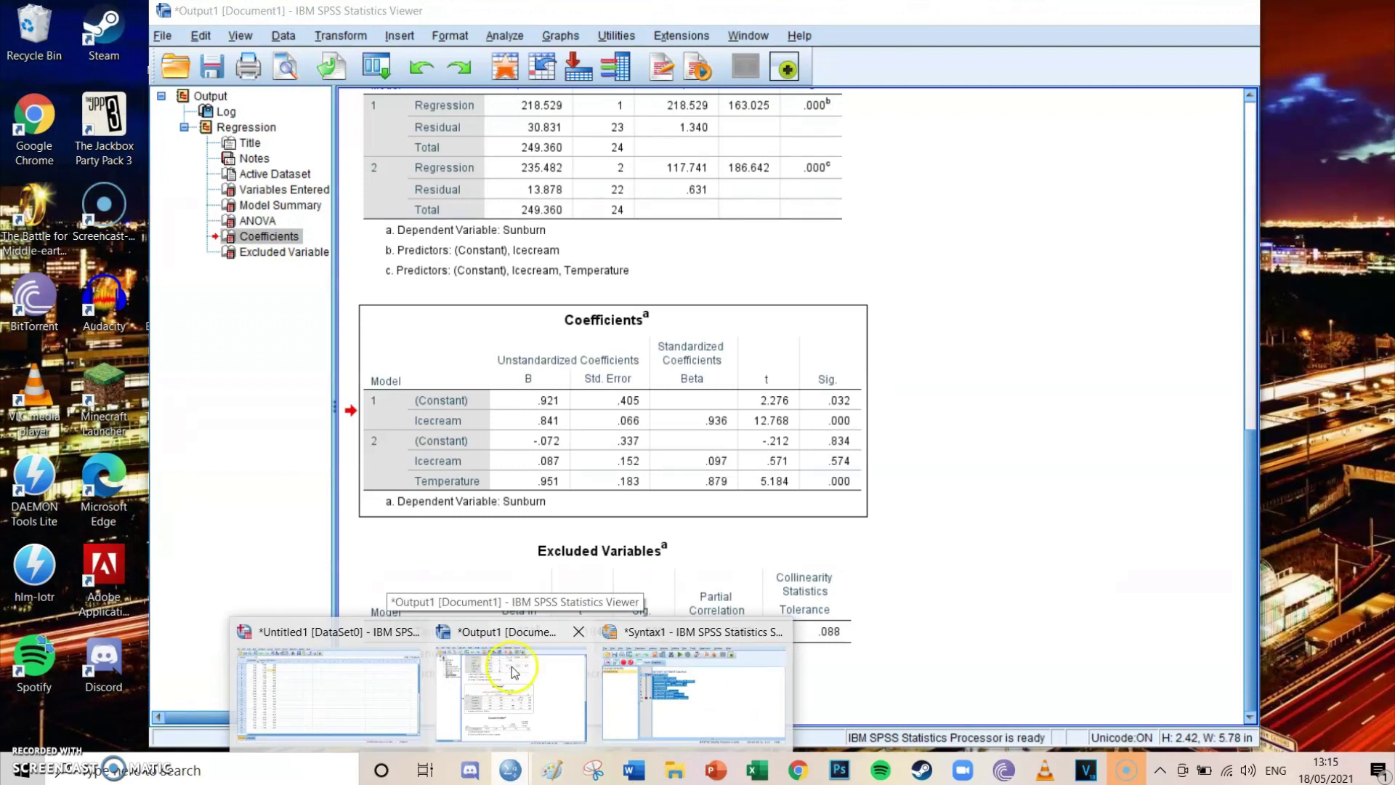
pyautogui.write('0.951')
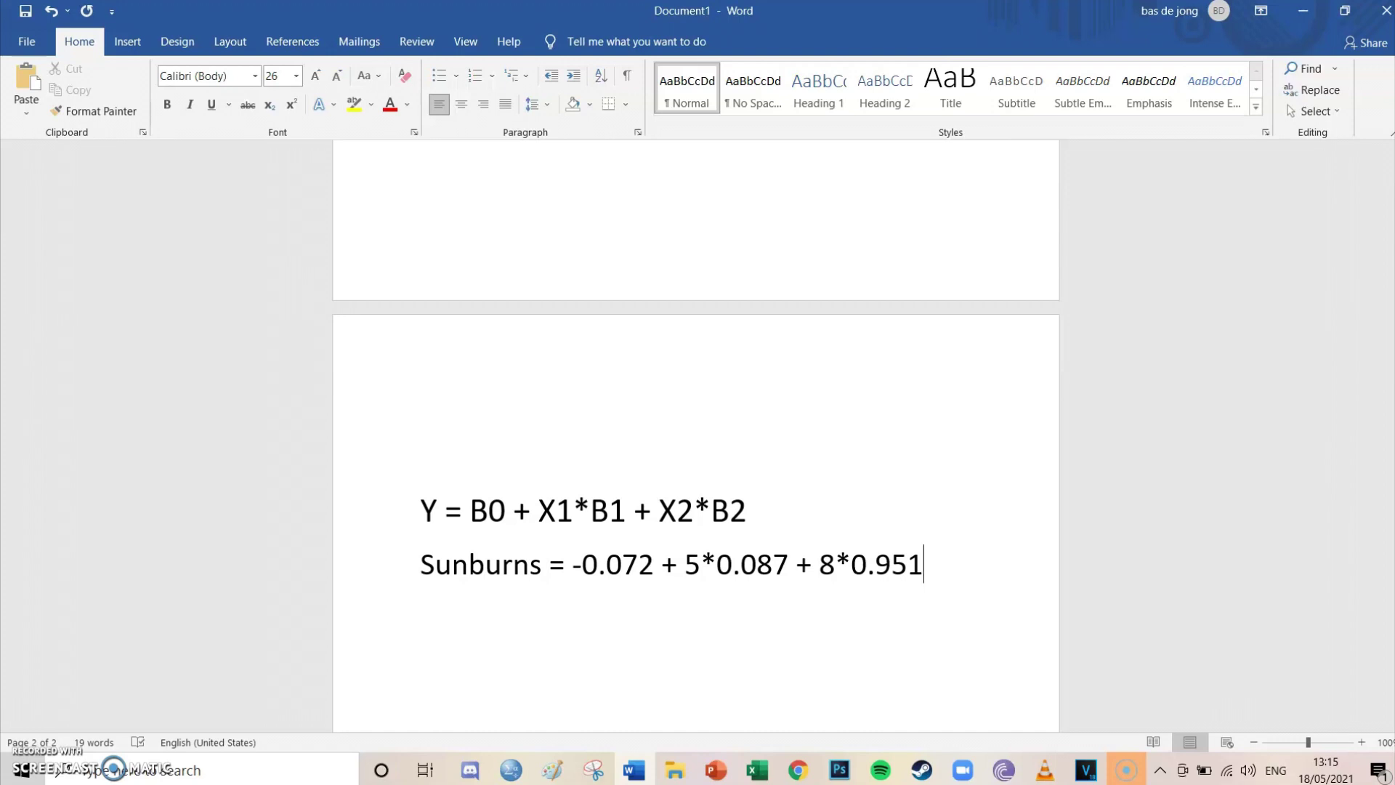
pyautogui.write('=7.971')
# Change the multiplier of 0.087 to 6 and the multiplier of 0.951 to 2 in the Sunburns equation.
pyautogui.doubleClick(690, 566)
pyautogui.write('6')
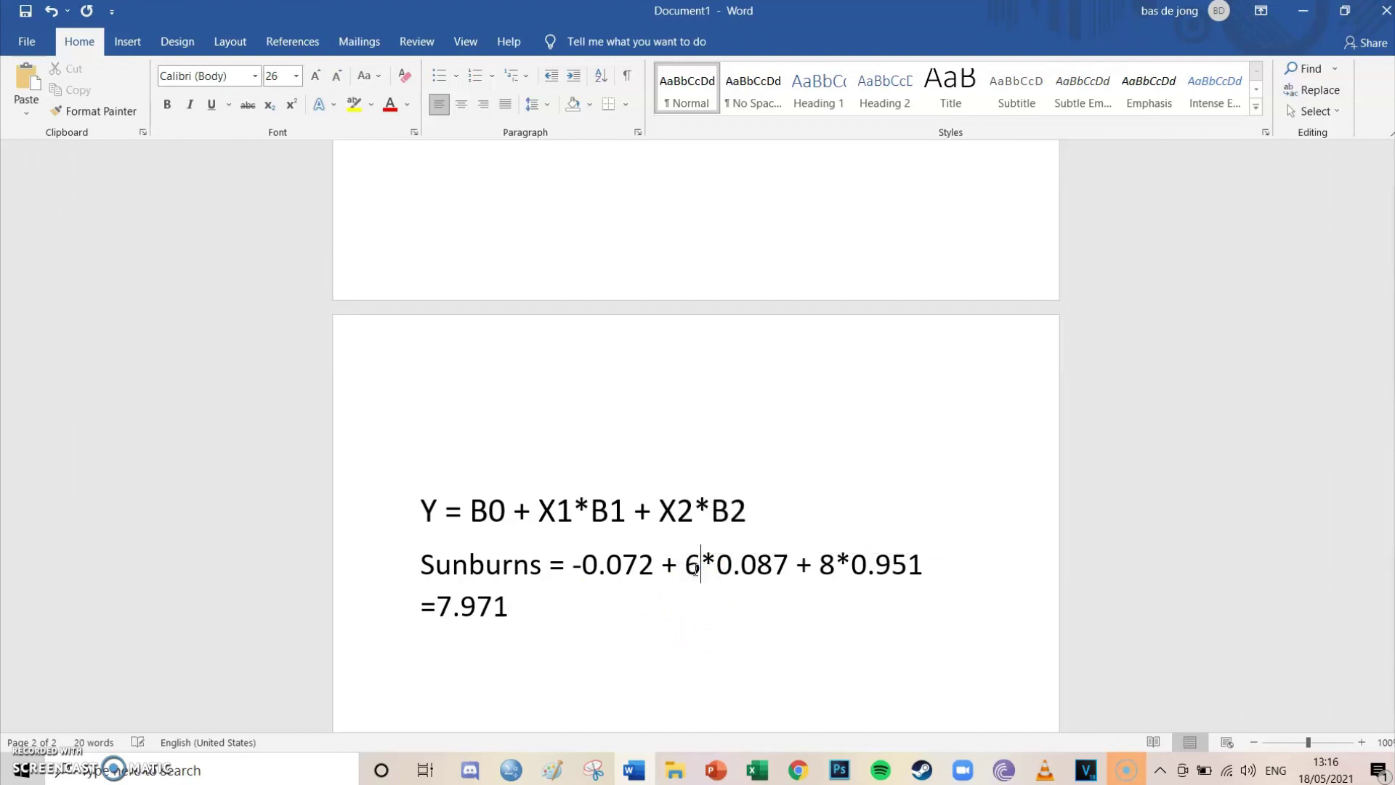
pyautogui.doubleClick(826, 564)
pyautogui.write('2')
pyautogui.moveTo(577, 564); pyautogui.dragTo(917, 575)
pyautogui.click(975, 579)
pyautogui.click(1123, 769)
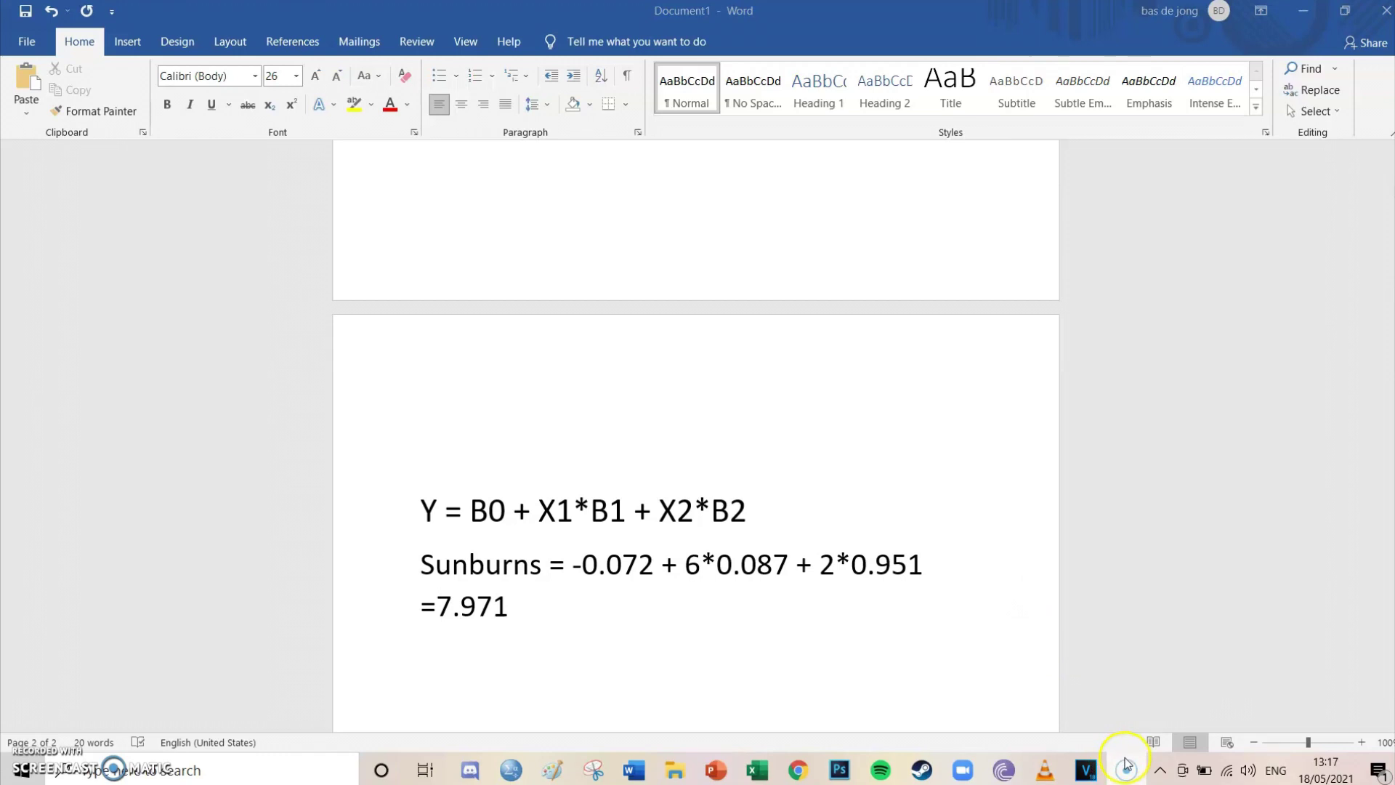